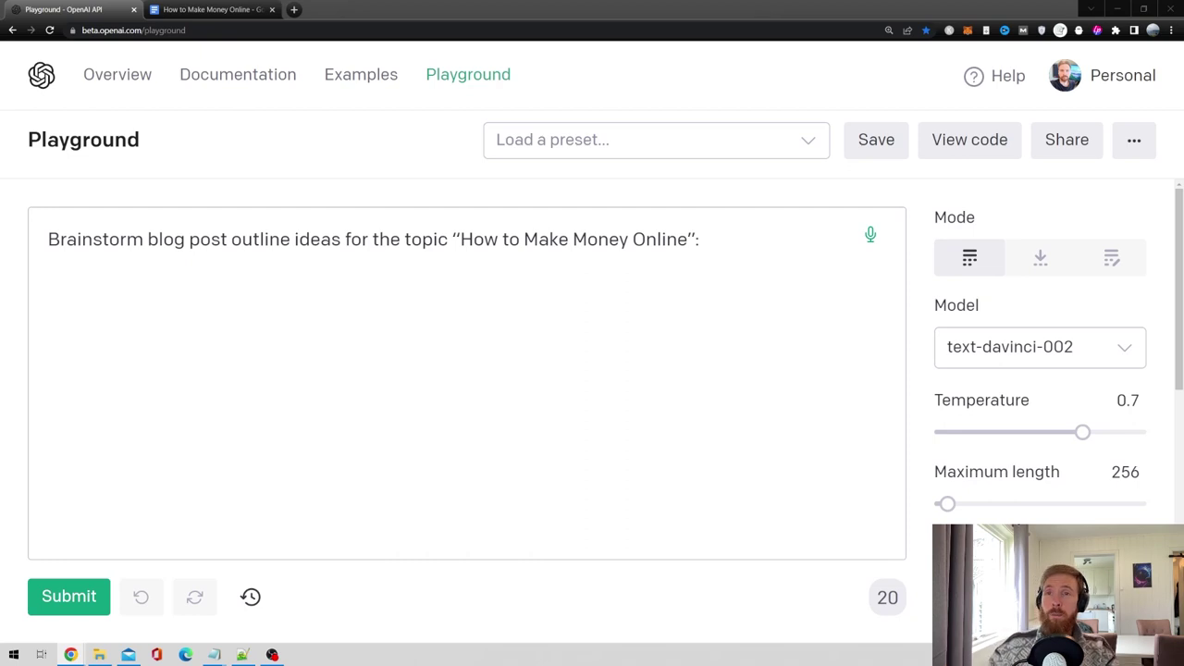
Set temperature to 1 and maximum length to 496, then generate the outline from the prompt
click(143, 239)
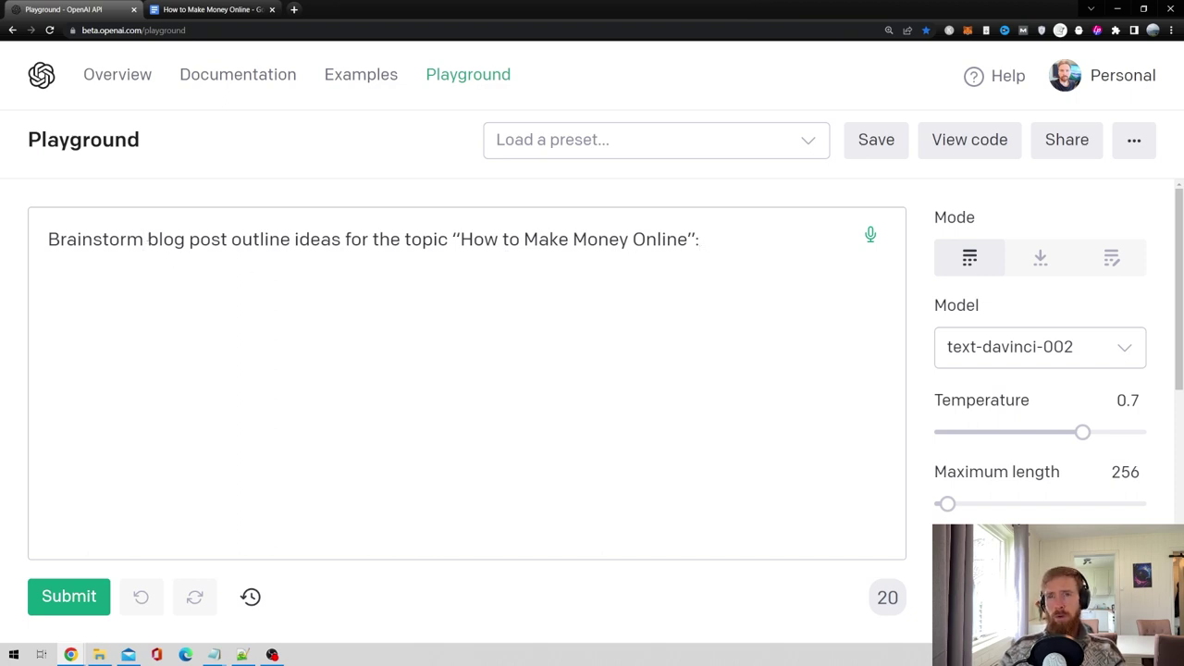
drag(147, 239, 228, 239)
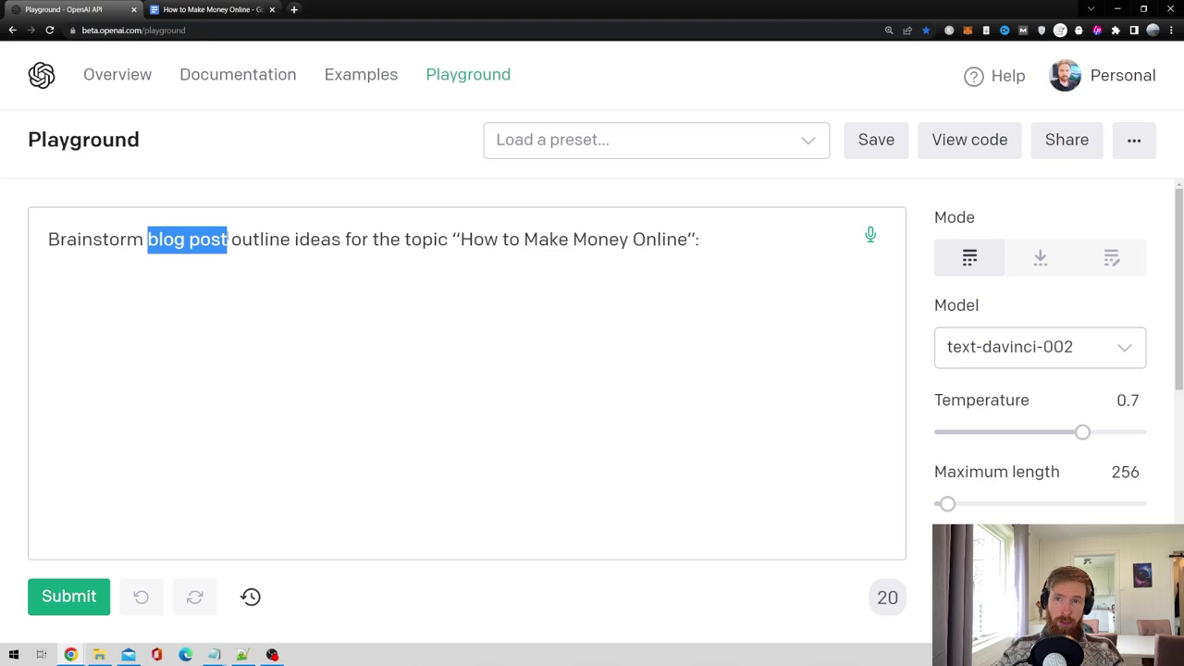
click(245, 266)
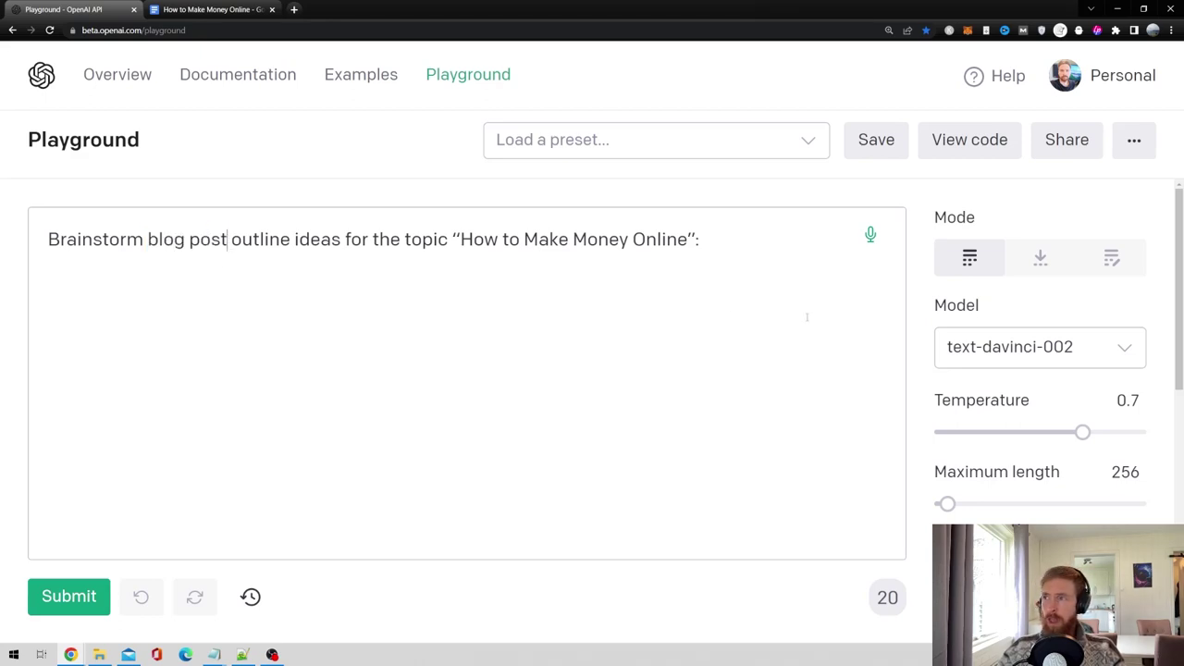
drag(1082, 432, 1148, 433)
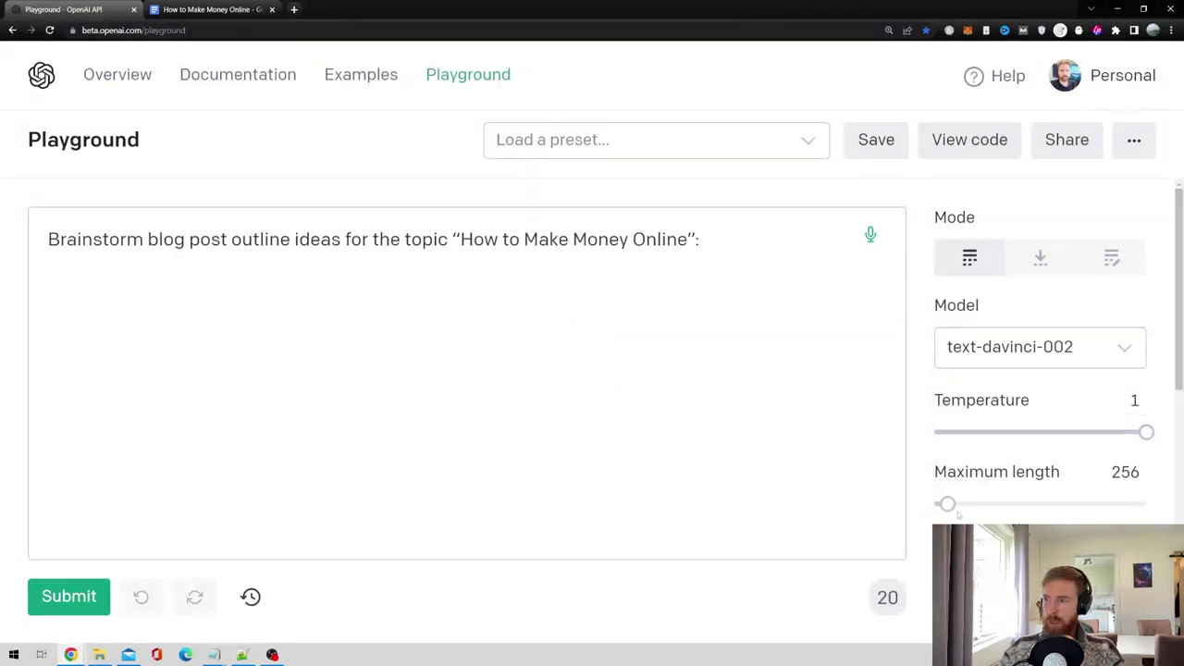
drag(948, 504, 960, 504)
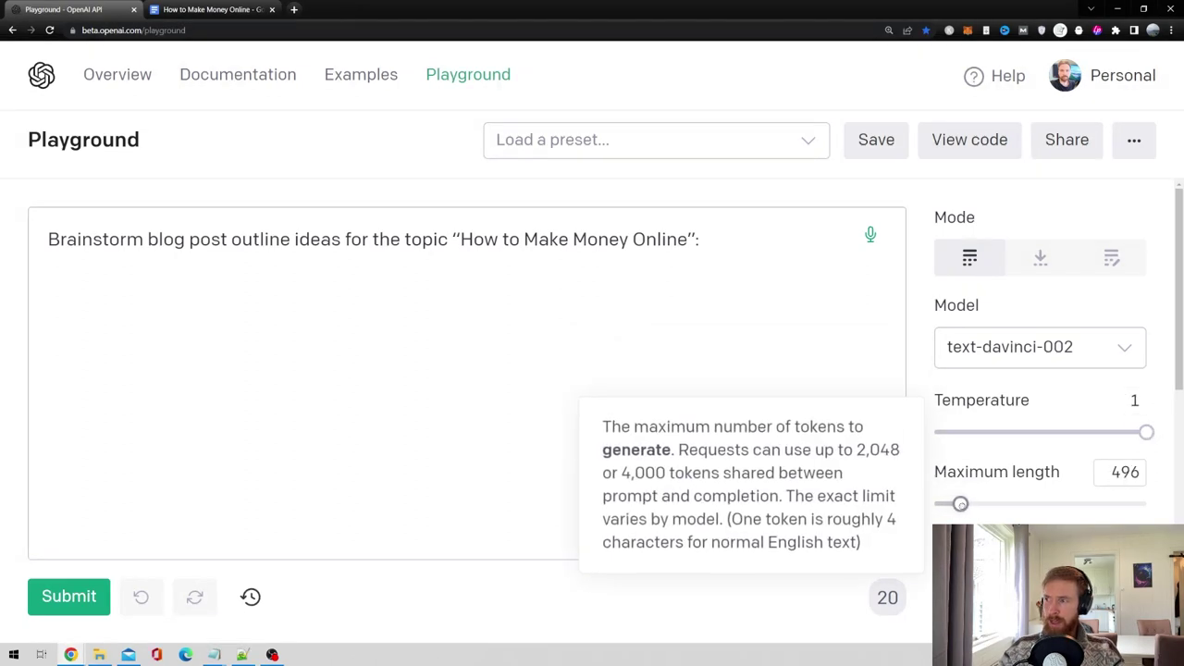
click(75, 603)
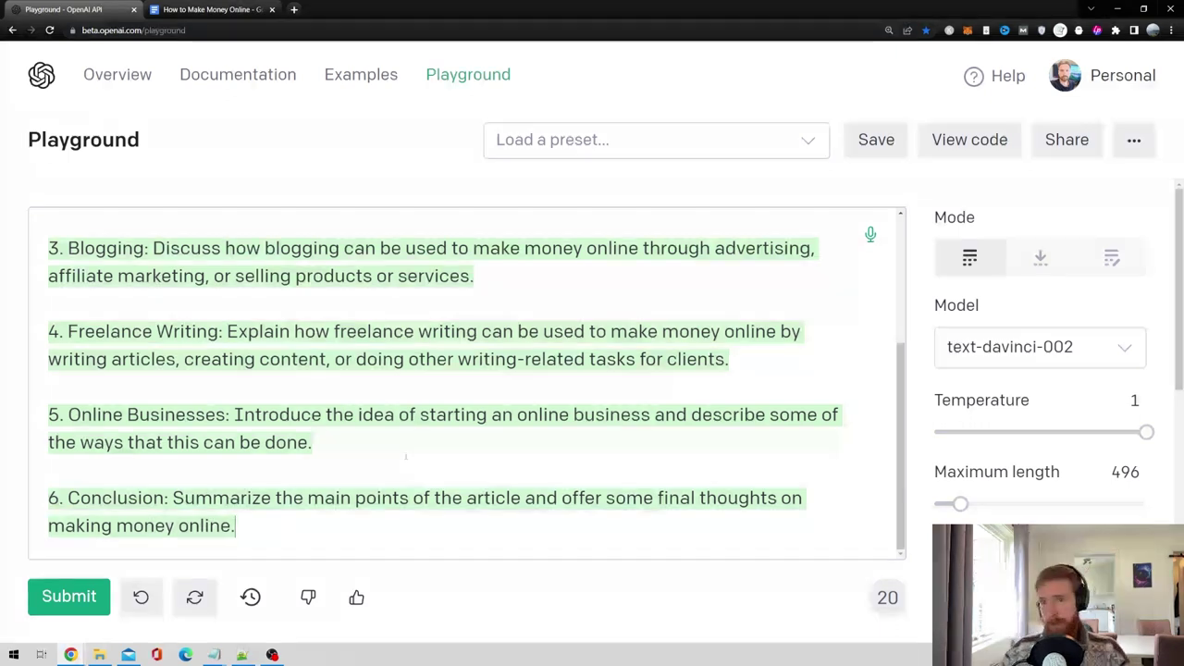
Review the generated outline items, starting with Introduction and Affiliate Marketing, one by one
scroll(377, 458, up, 3)
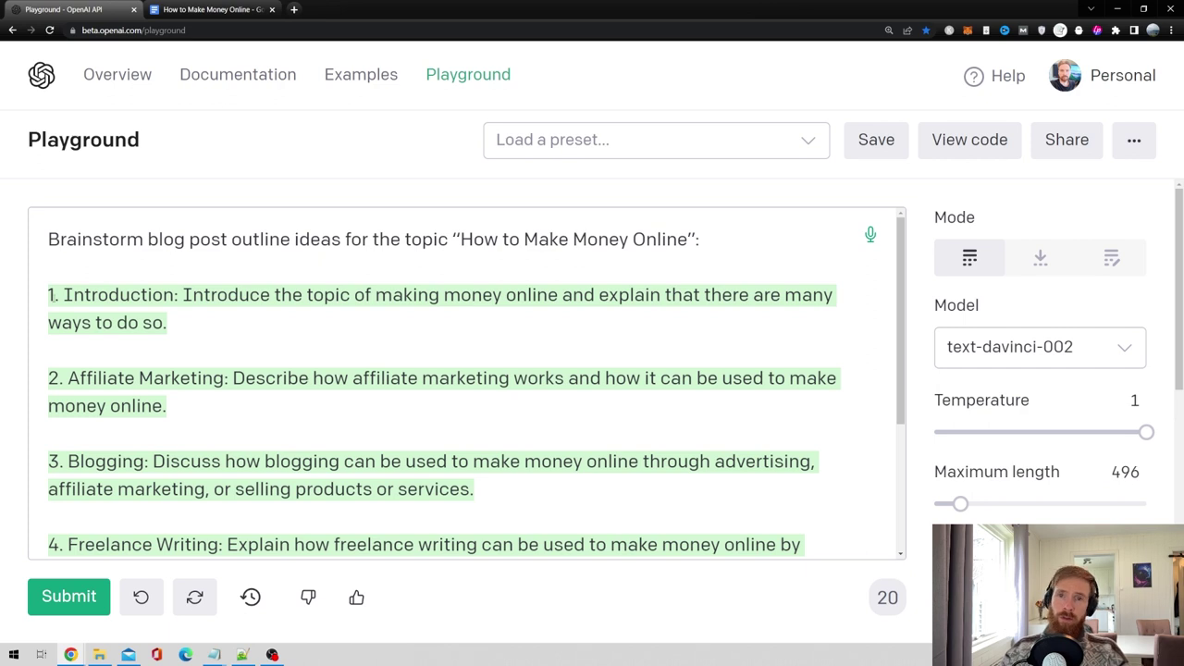
drag(61, 294, 179, 294)
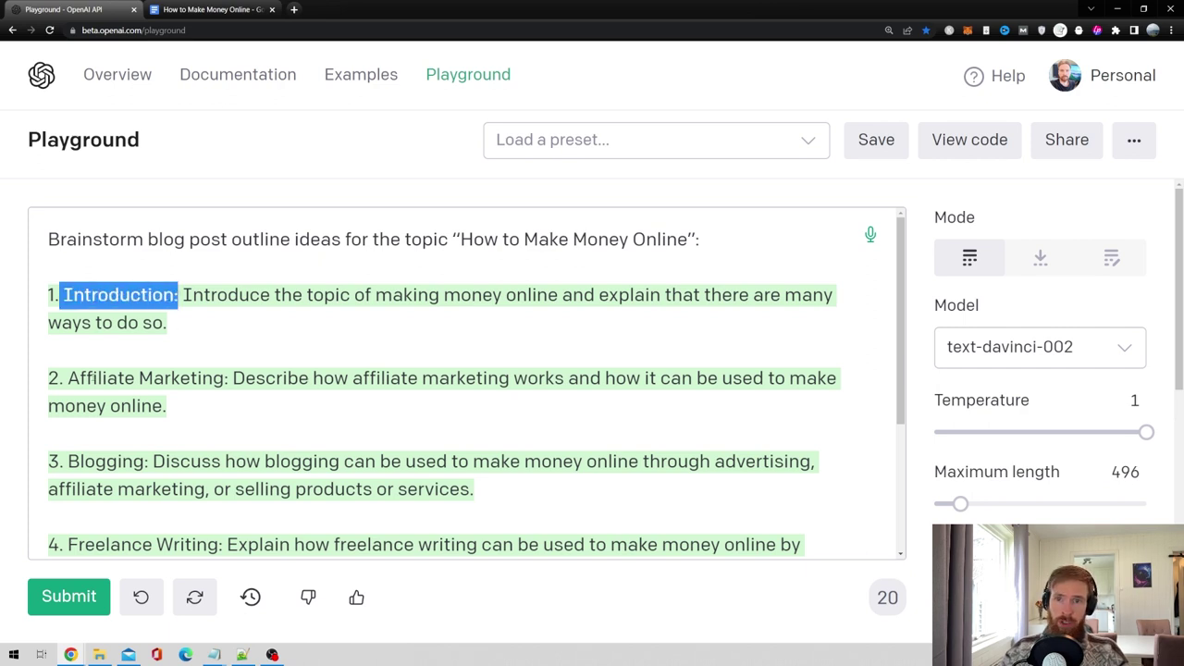
drag(64, 378, 213, 378)
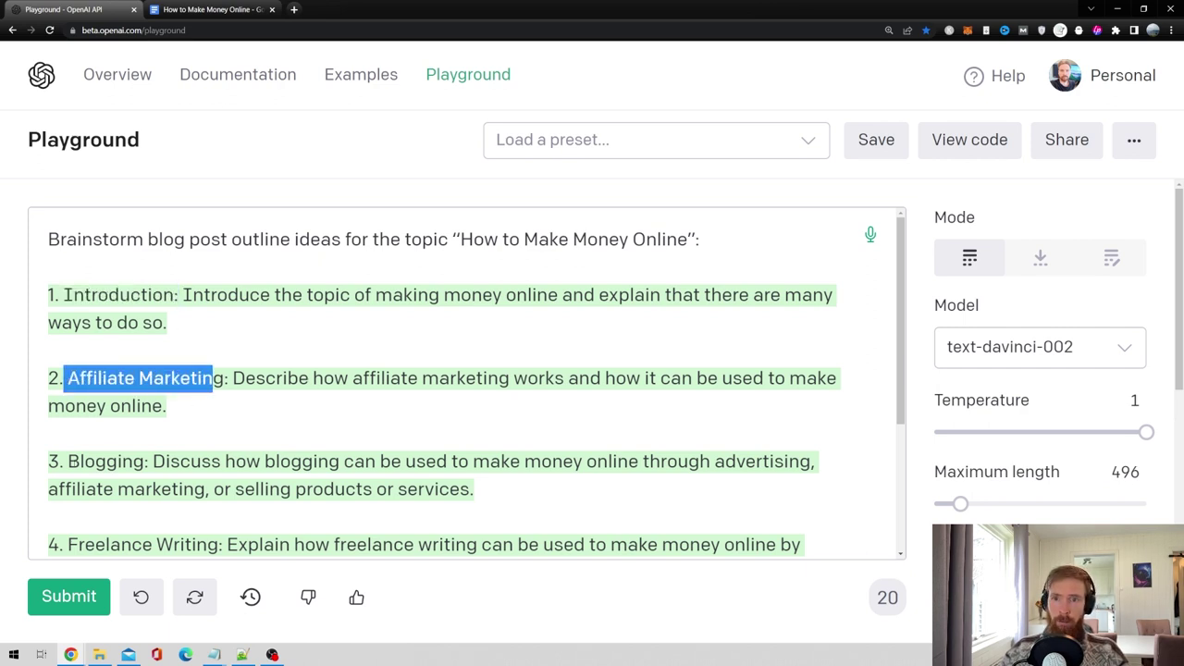
drag(68, 461, 135, 461)
scroll(135, 460, down, 2)
drag(67, 429, 224, 429)
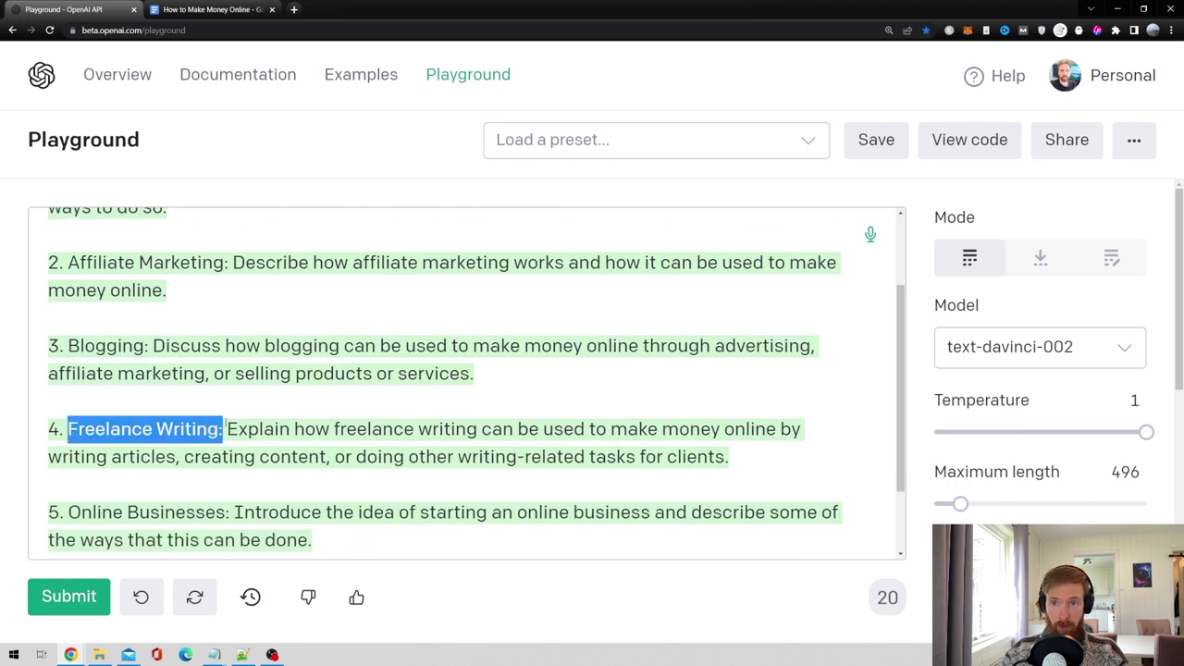
scroll(225, 428, down, 1)
drag(67, 454, 228, 454)
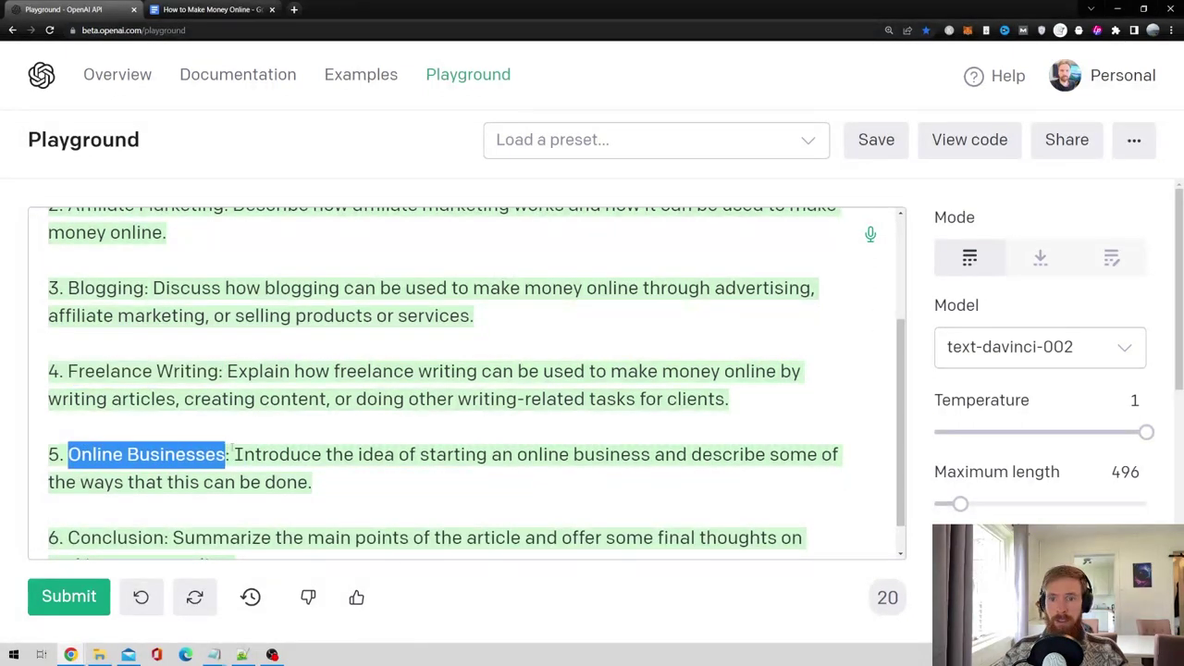
scroll(229, 455, down, 1)
drag(68, 497, 169, 496)
Highlight the middle outline items together, then move to the How to Make Money Online document
scroll(179, 449, up, 1)
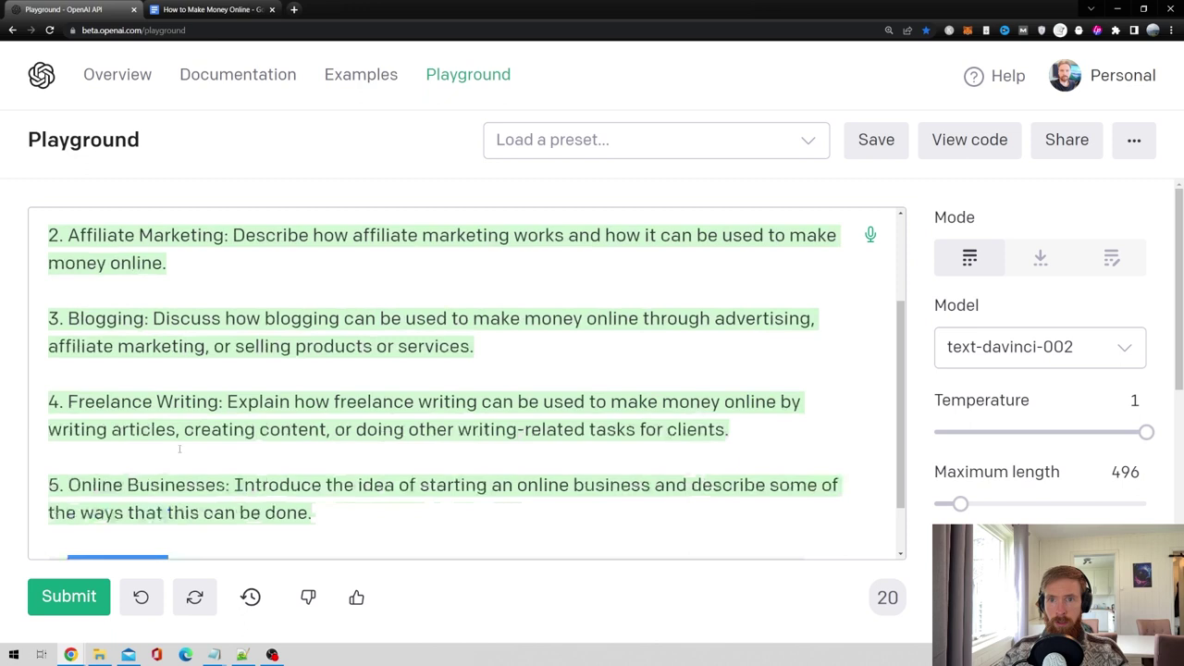
scroll(179, 449, up, 2)
drag(67, 339, 228, 473)
scroll(176, 374, down, 2)
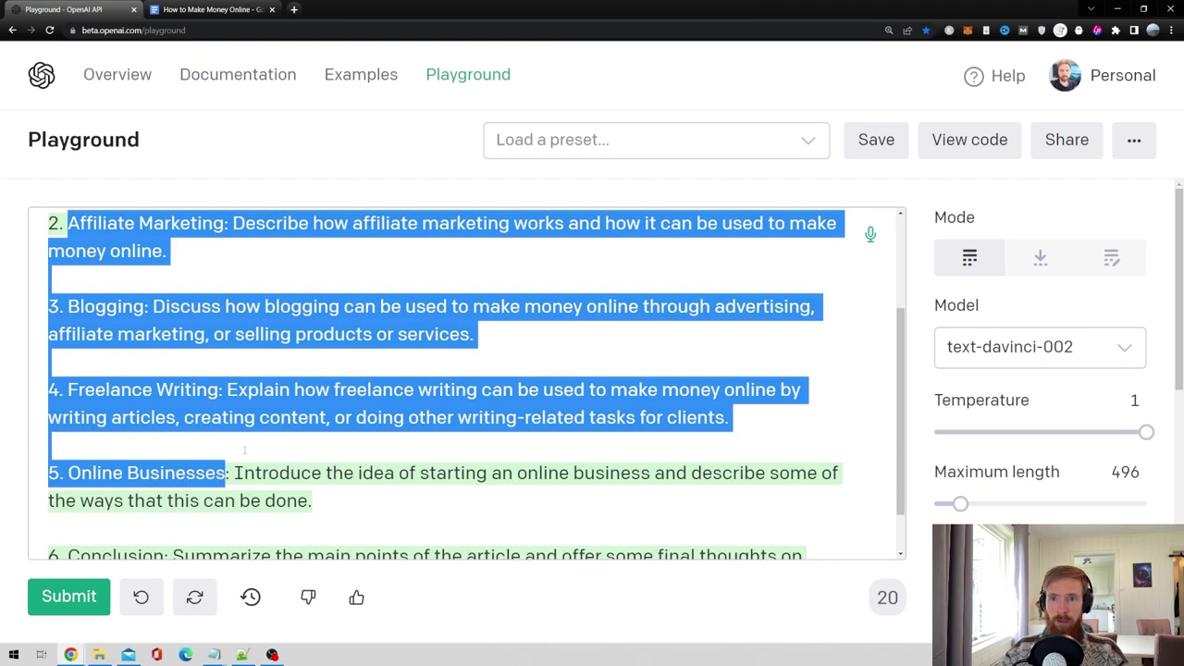
scroll(244, 450, up, 3)
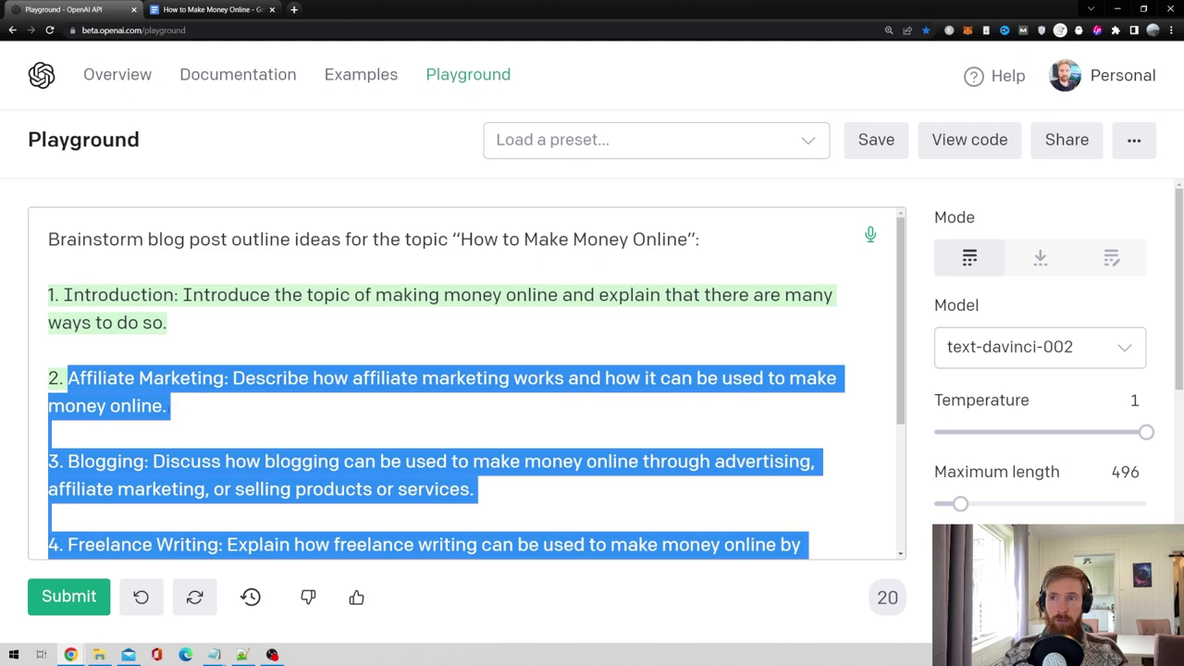
scroll(466, 383, down, 4)
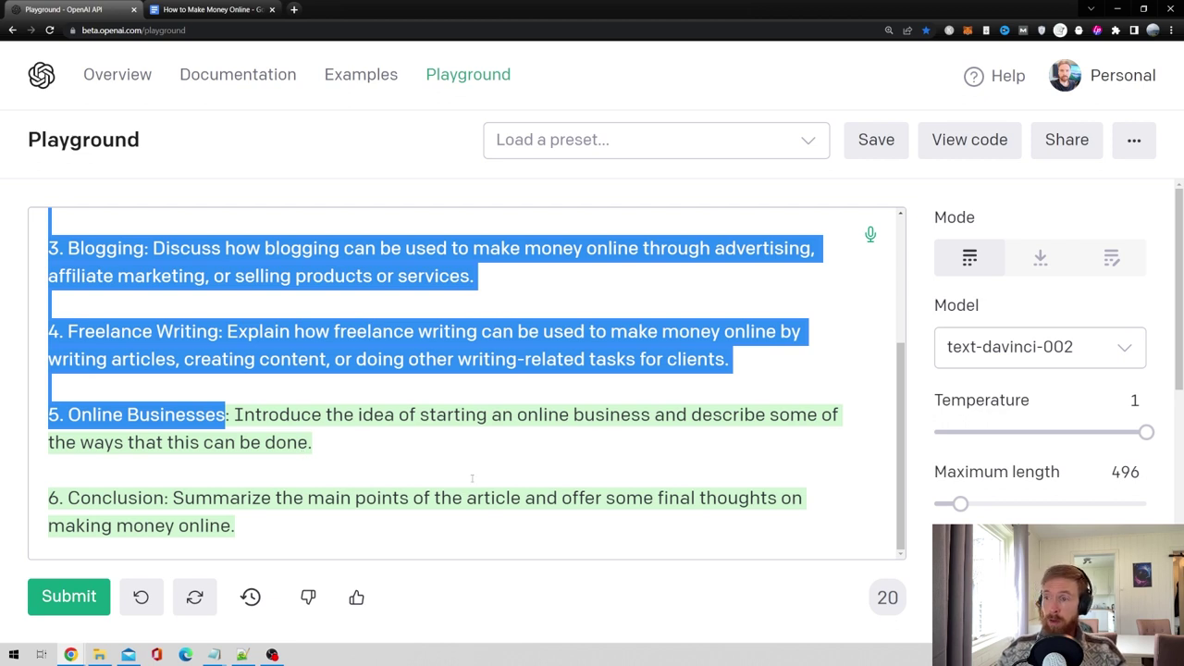
key(ctrl+Tab)
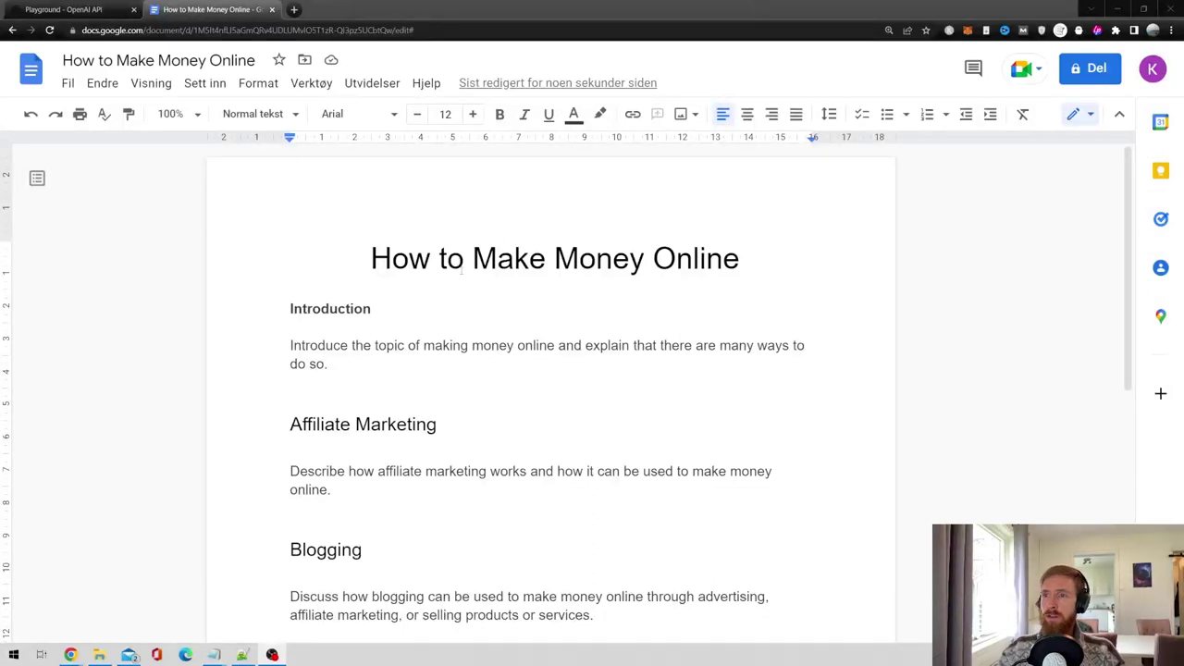
Review the article title and the Introduction, Affiliate Marketing and Freelance Writing sections
drag(369, 258, 757, 259)
drag(332, 363, 454, 308)
scroll(272, 333, down, 2)
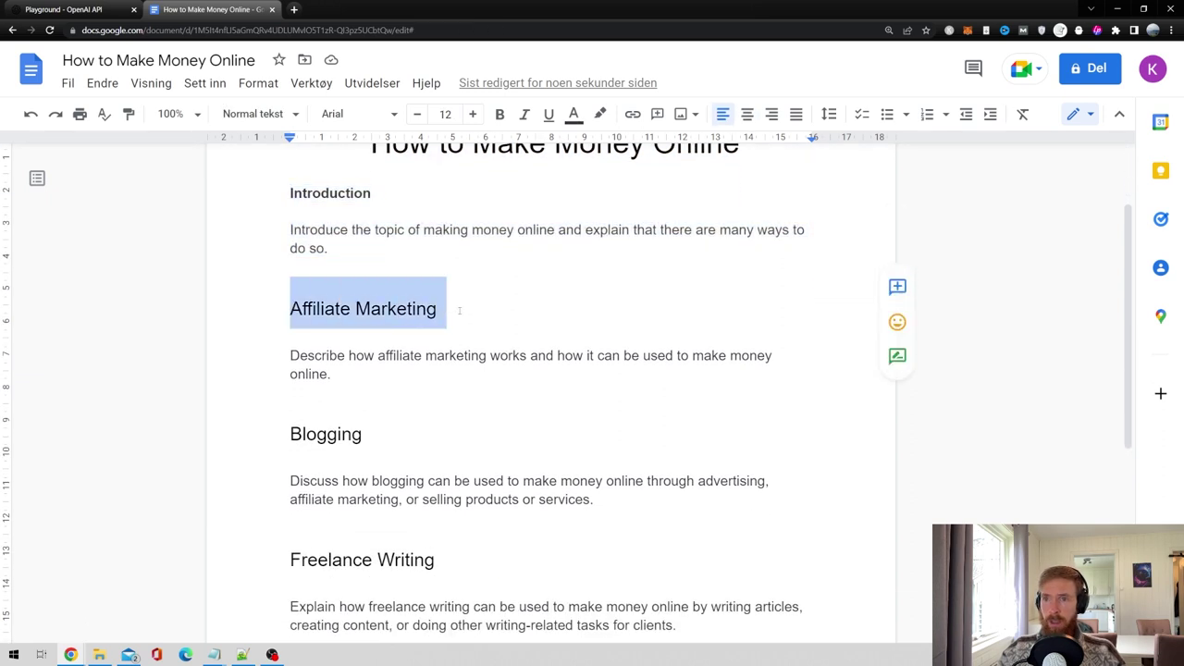
double_click(388, 434)
scroll(456, 377, down, 3)
click(441, 385)
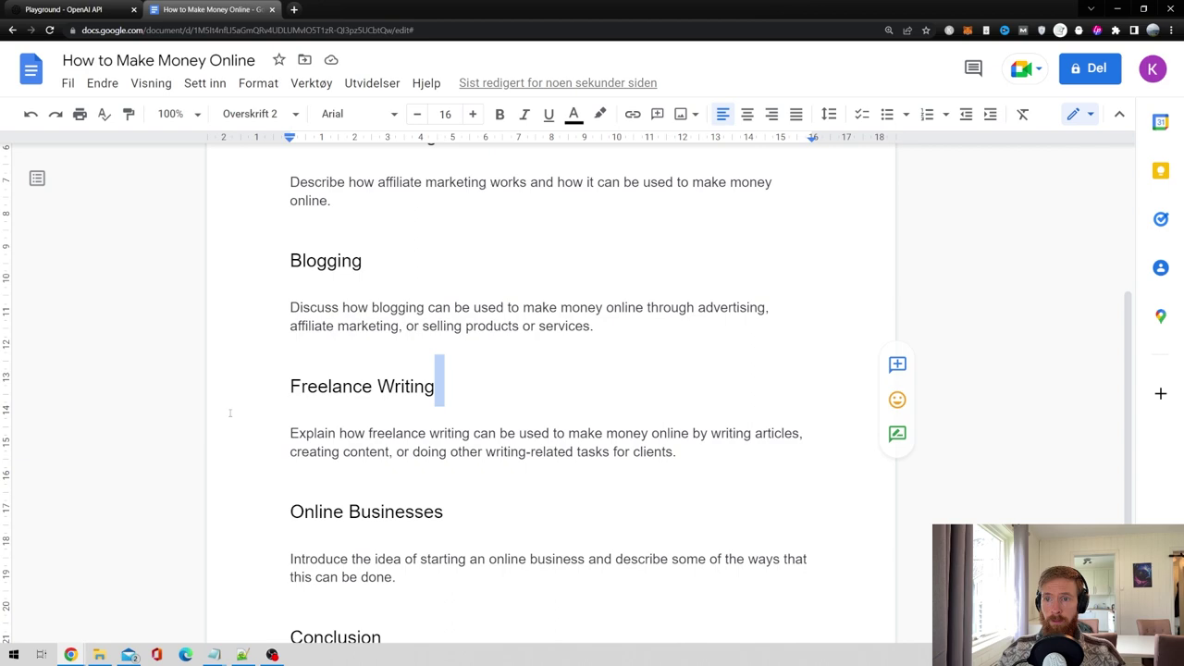
key(Down)
key(Down)
key(Down)
key(shift+Home)
drag(439, 390, 238, 389)
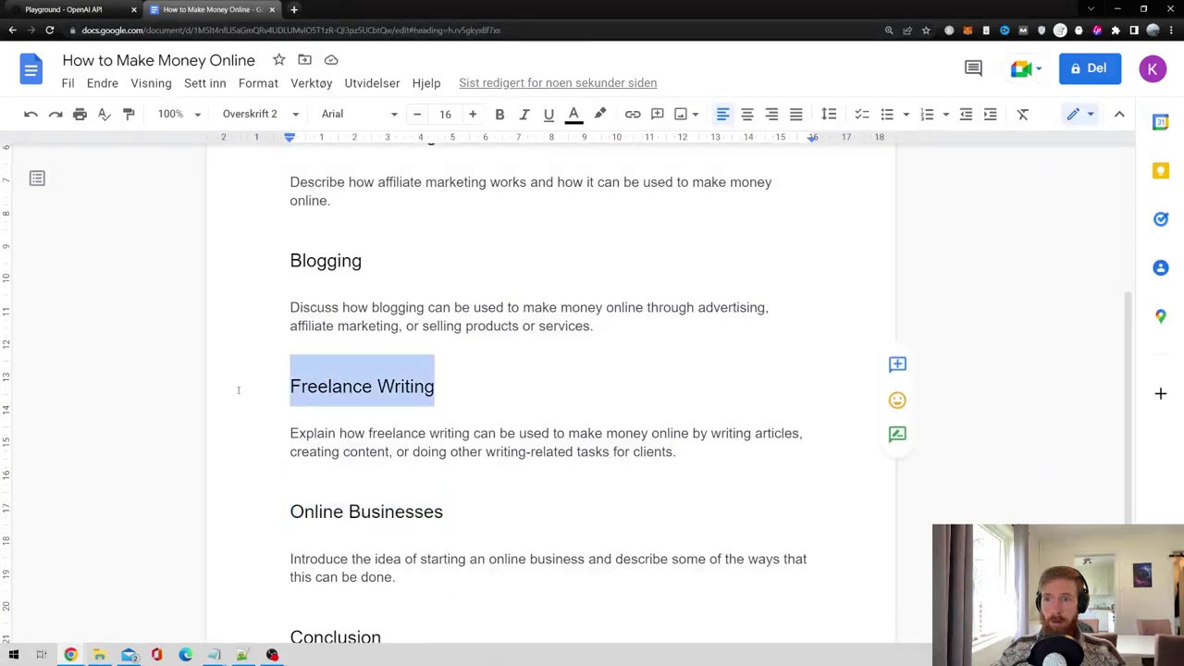
click(242, 380)
Check the Conclusion paragraph and Affiliate Marketing heading, then return to the Playground
scroll(269, 368, down, 3)
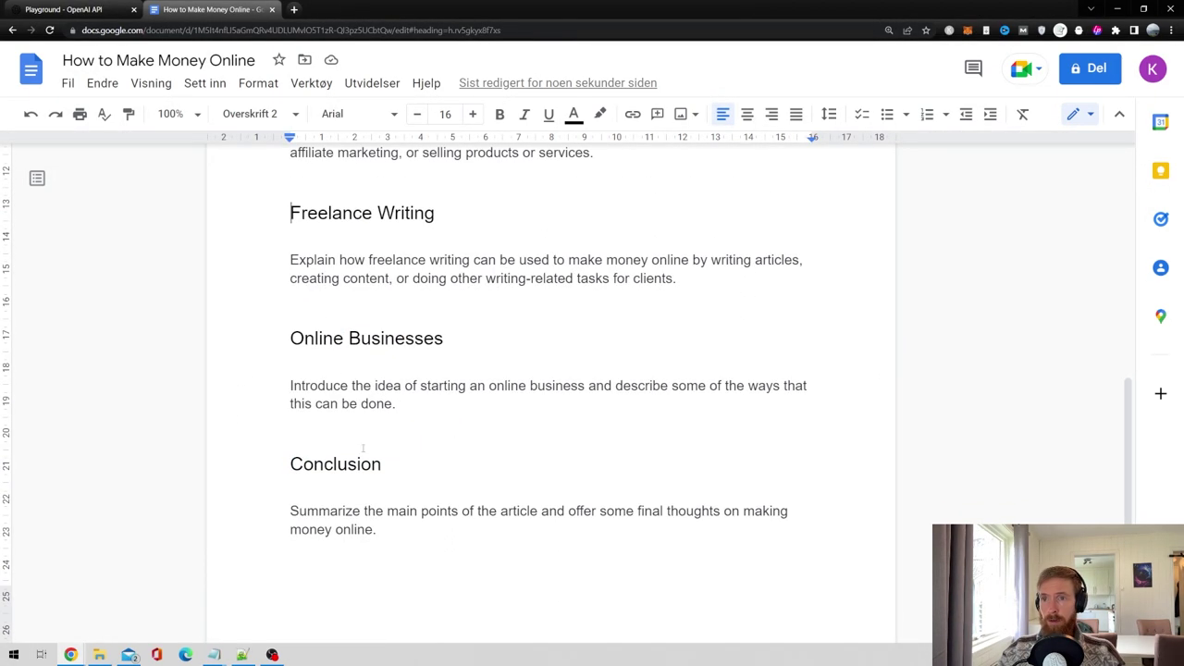
scroll(364, 448, up, 5)
scroll(354, 382, down, 5)
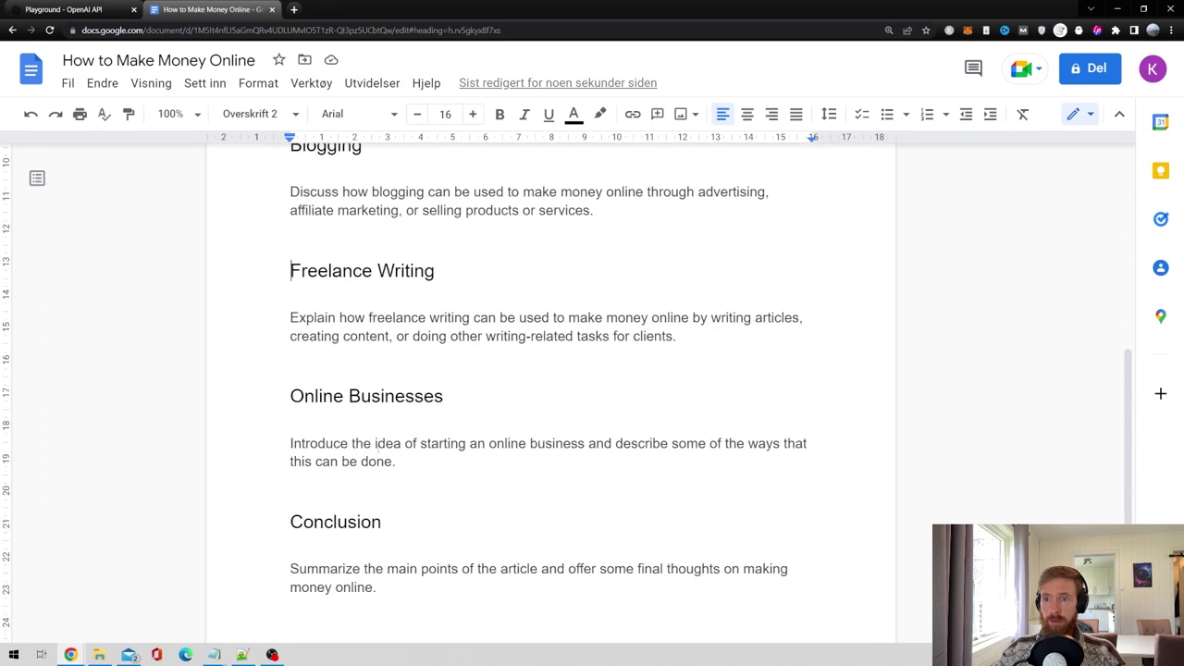
drag(387, 430, 282, 437)
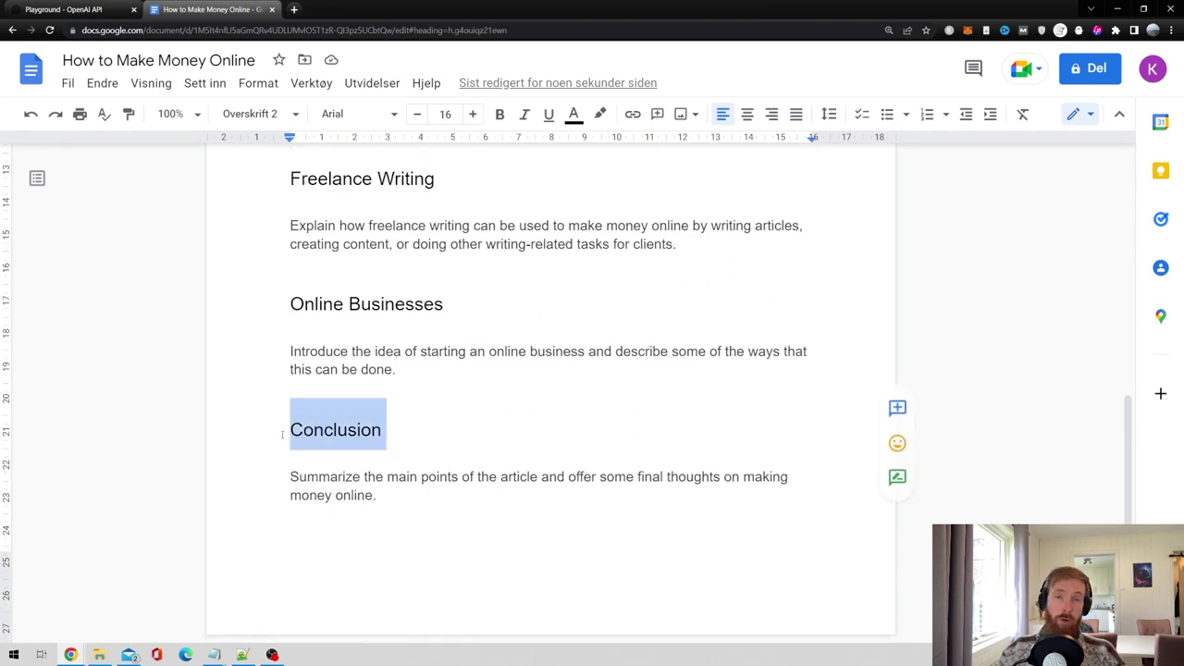
drag(392, 502, 257, 476)
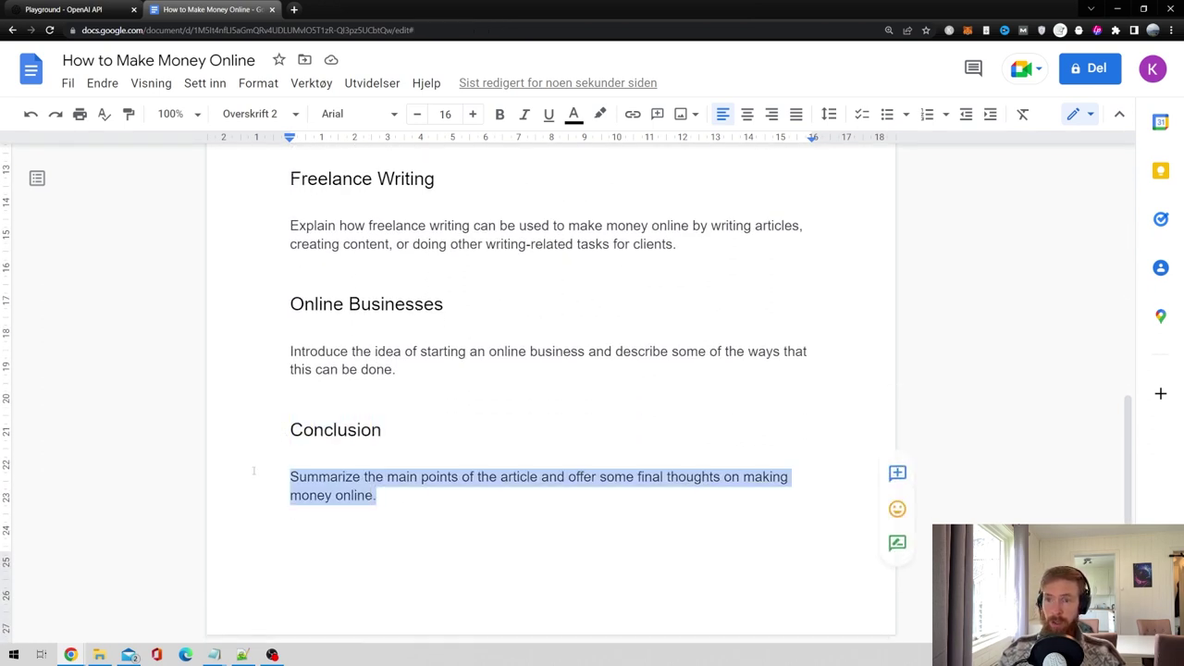
click(257, 440)
scroll(257, 440, up, 5)
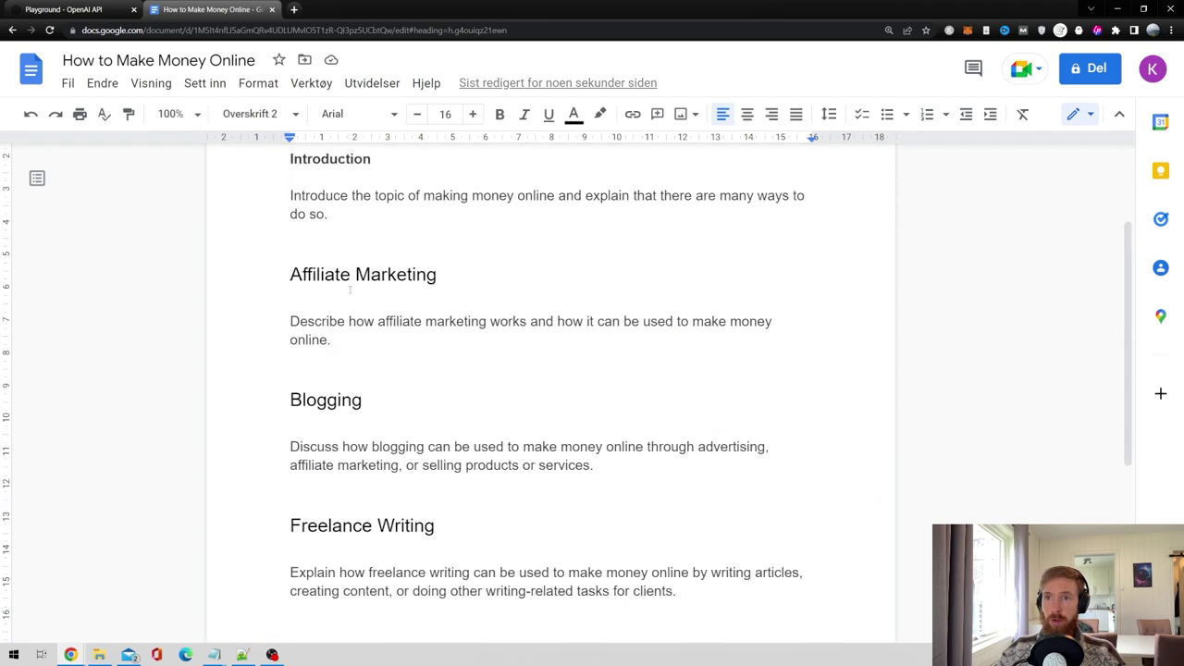
scroll(365, 352, up, 2)
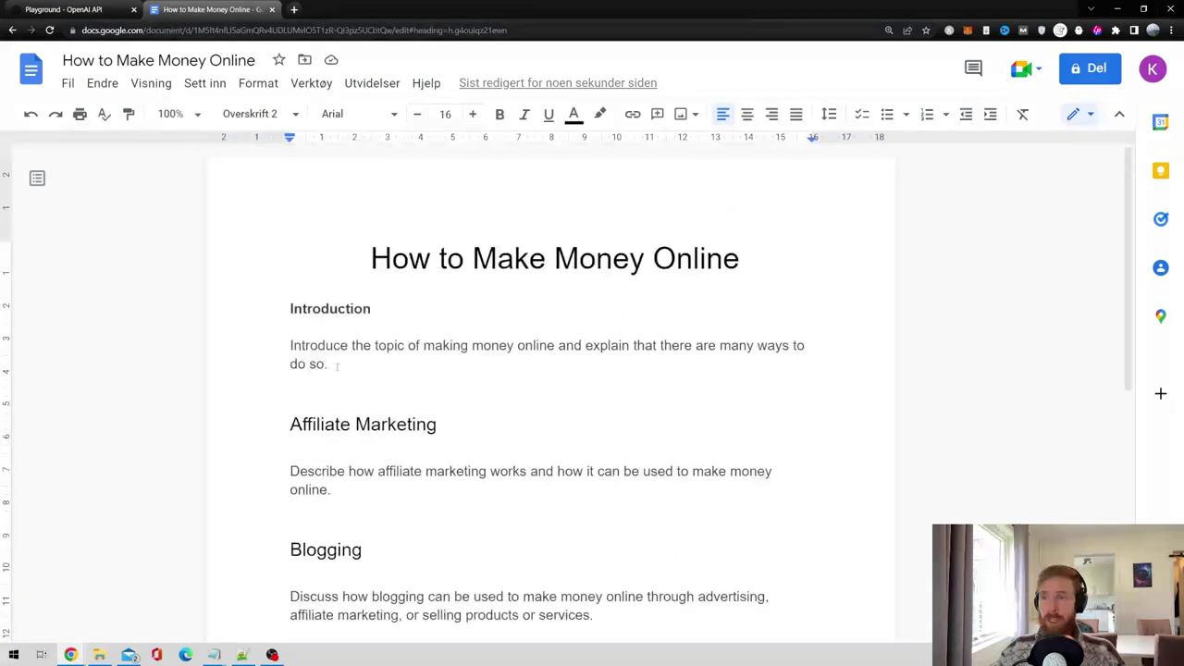
scroll(339, 378, down, 3)
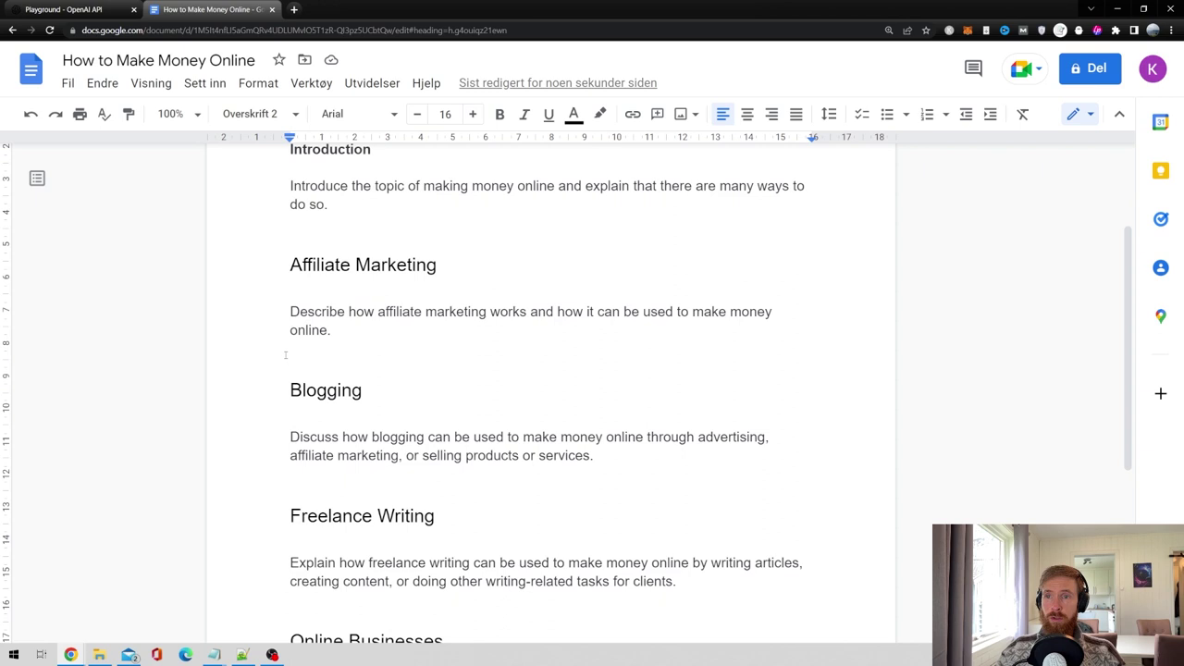
drag(290, 192, 470, 192)
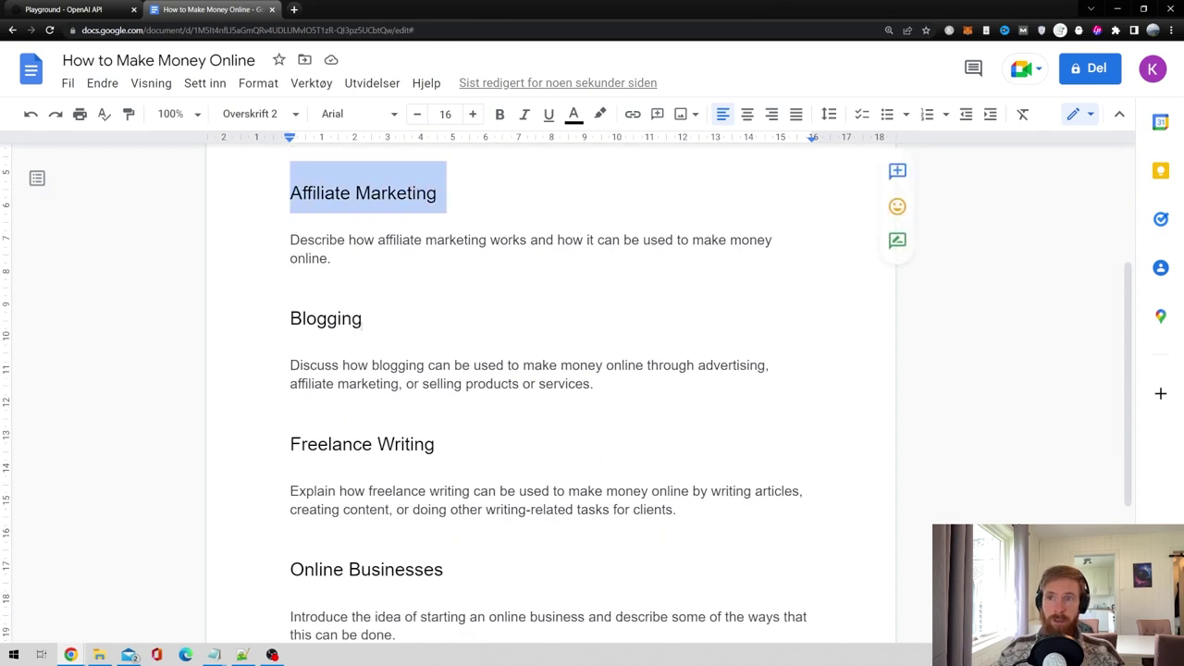
click(244, 318)
click(249, 318)
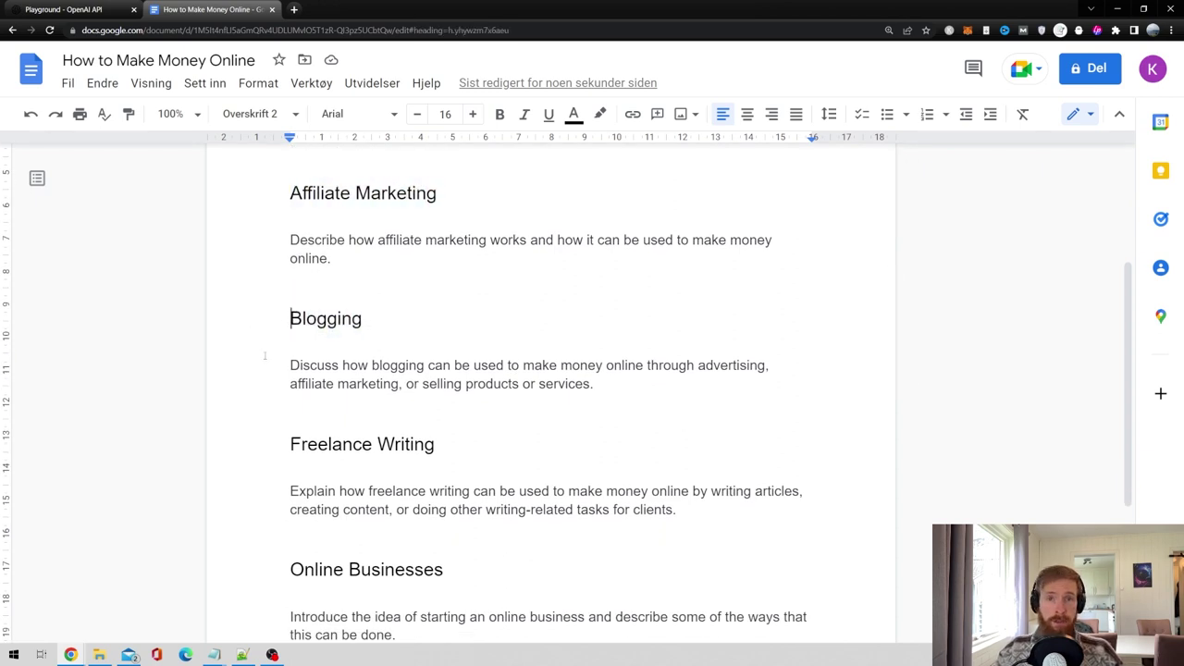
key(ctrl+Tab)
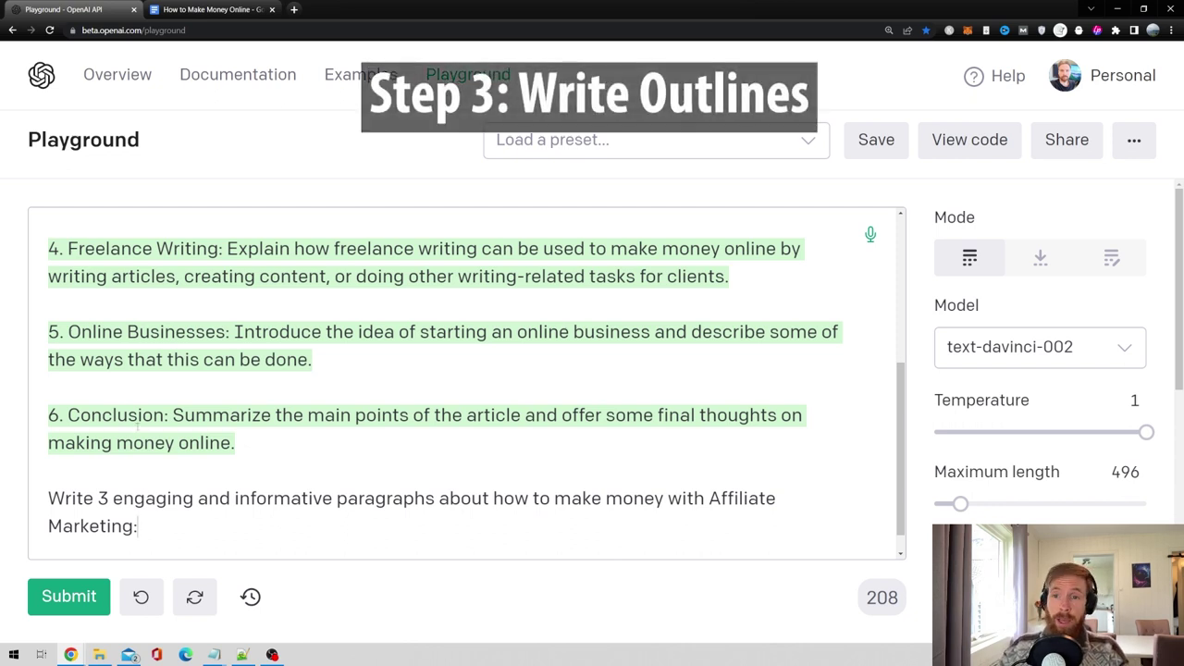
Review the outline and the Affiliate Marketing paragraph-writing prompt line
drag(48, 500, 221, 519)
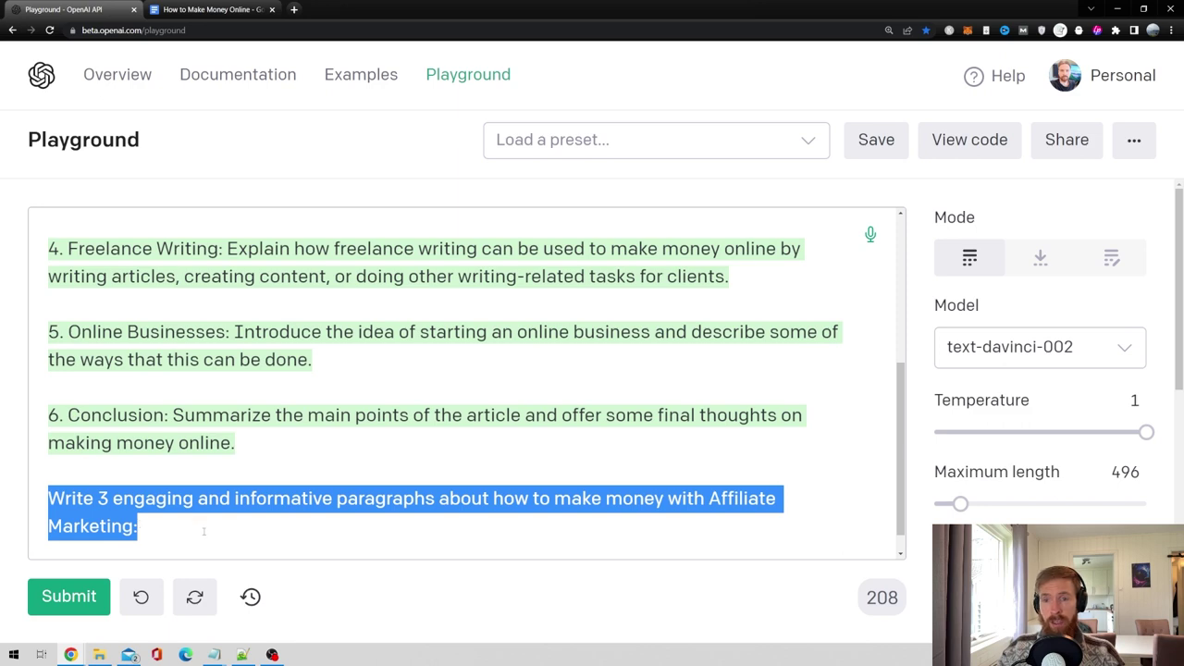
click(204, 531)
scroll(260, 438, up, 5)
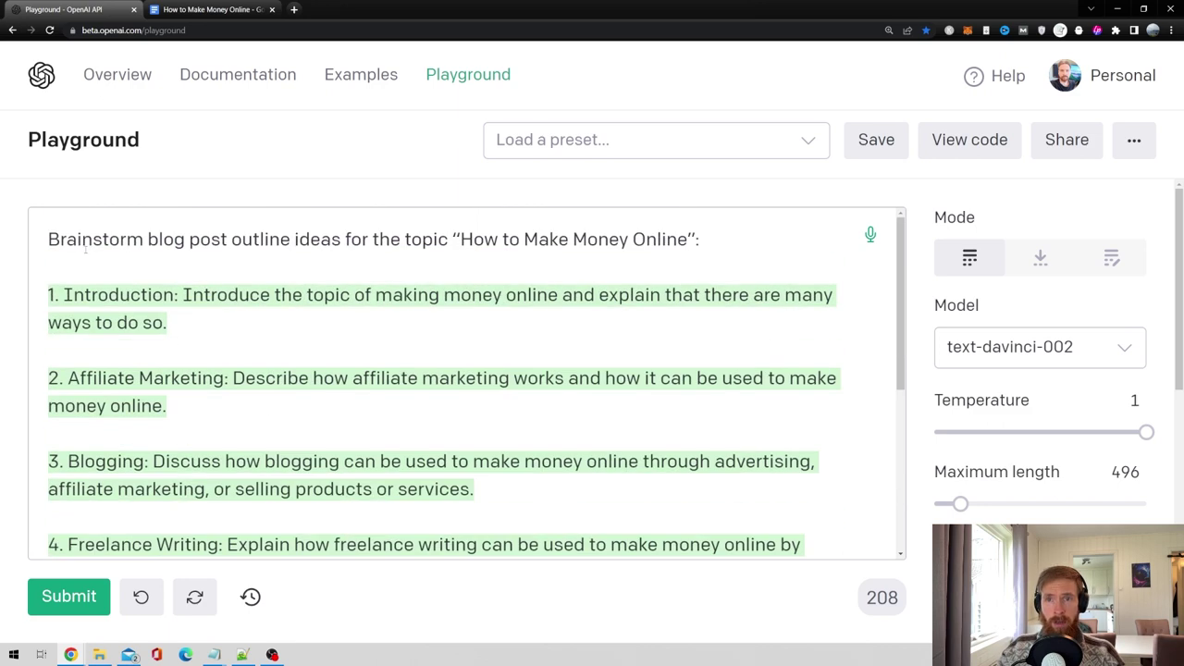
drag(42, 239, 389, 467)
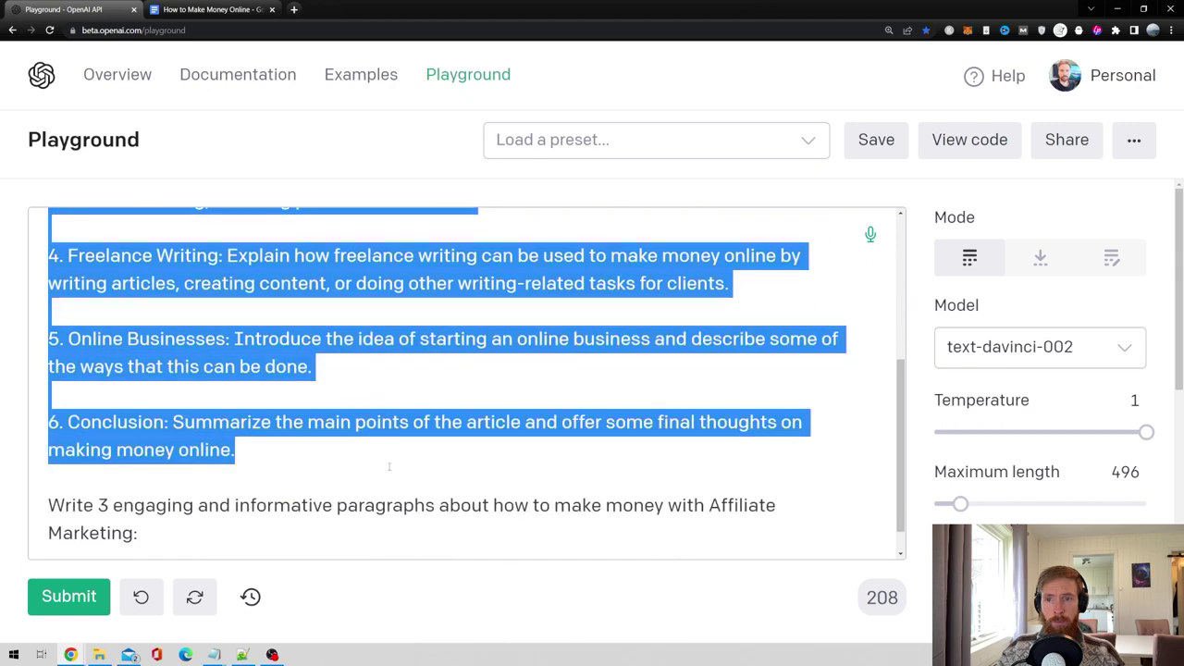
click(254, 464)
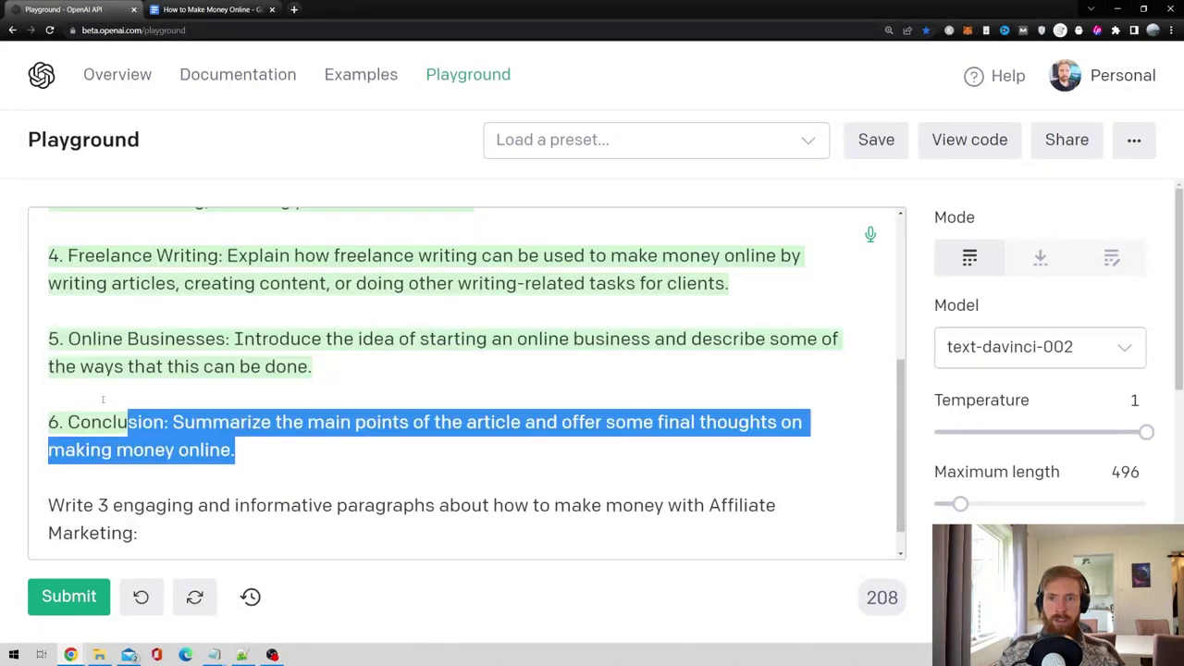
drag(103, 399, 48, 239)
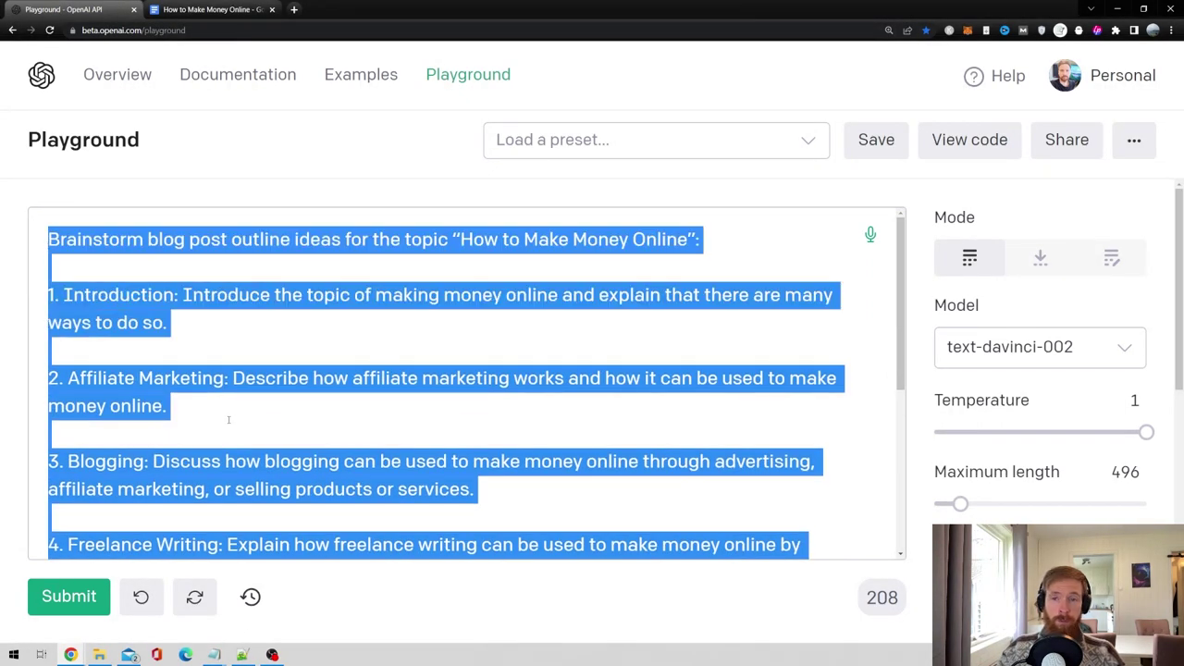
scroll(228, 420, down, 4)
click(153, 499)
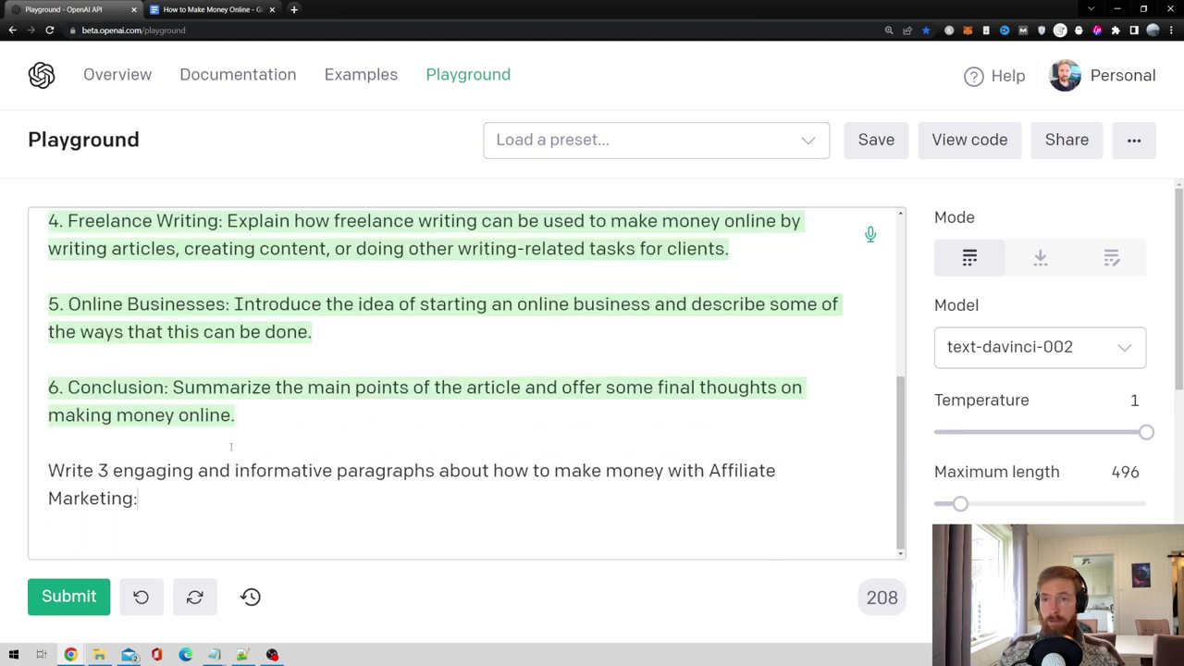
scroll(185, 500, up, 1)
scroll(210, 500, down, 1)
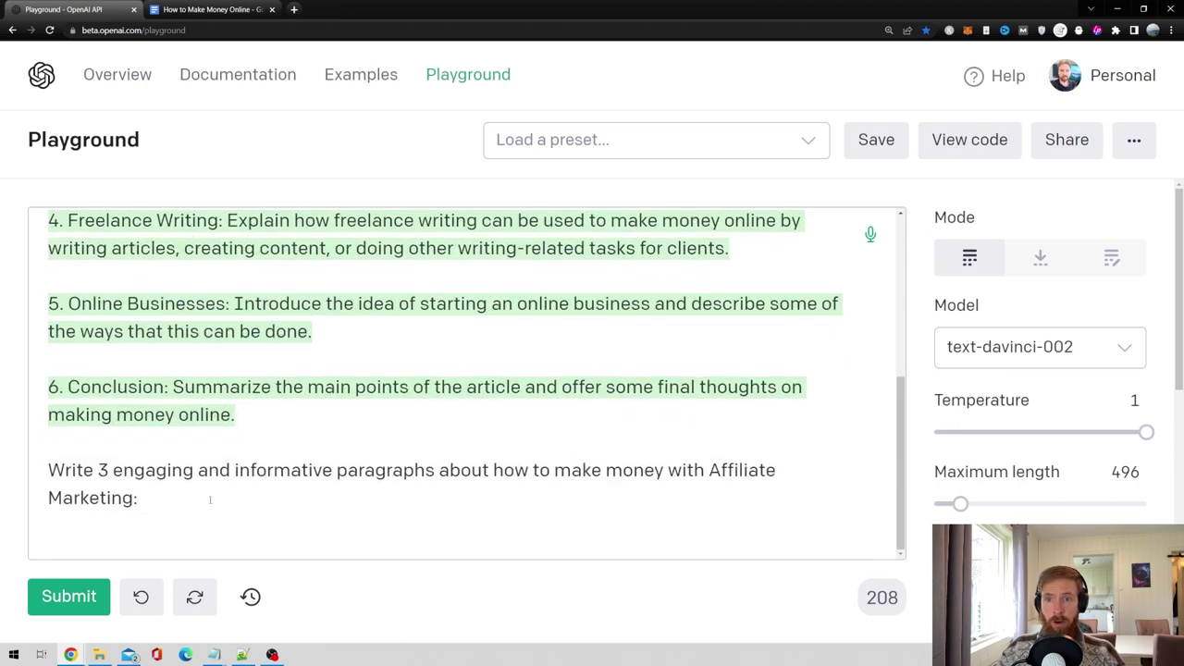
triple_click(130, 500)
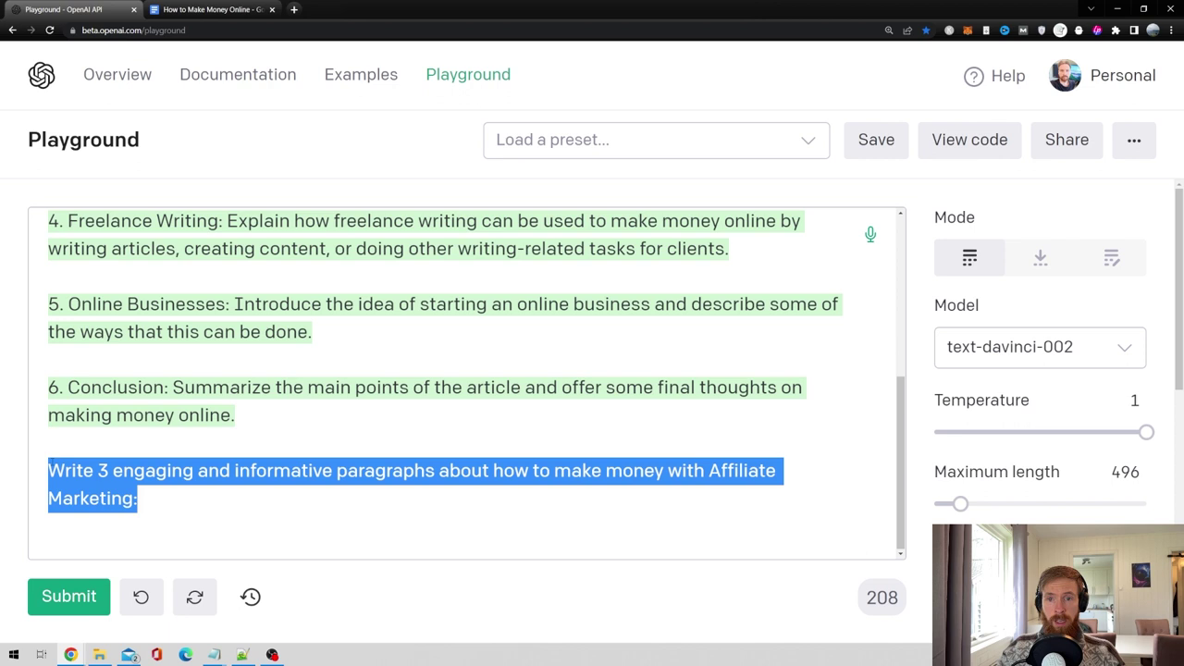
click(164, 501)
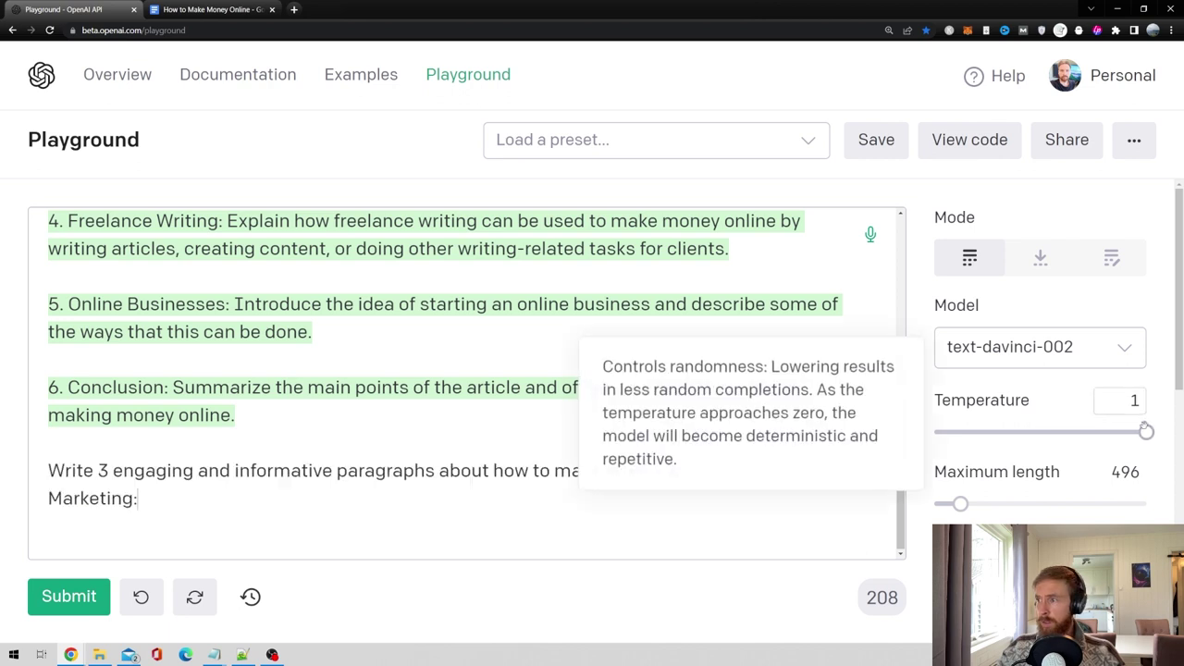
Raise maximum length to 975, generate the affiliate marketing paragraphs, and select the output
drag(1146, 432, 1148, 431)
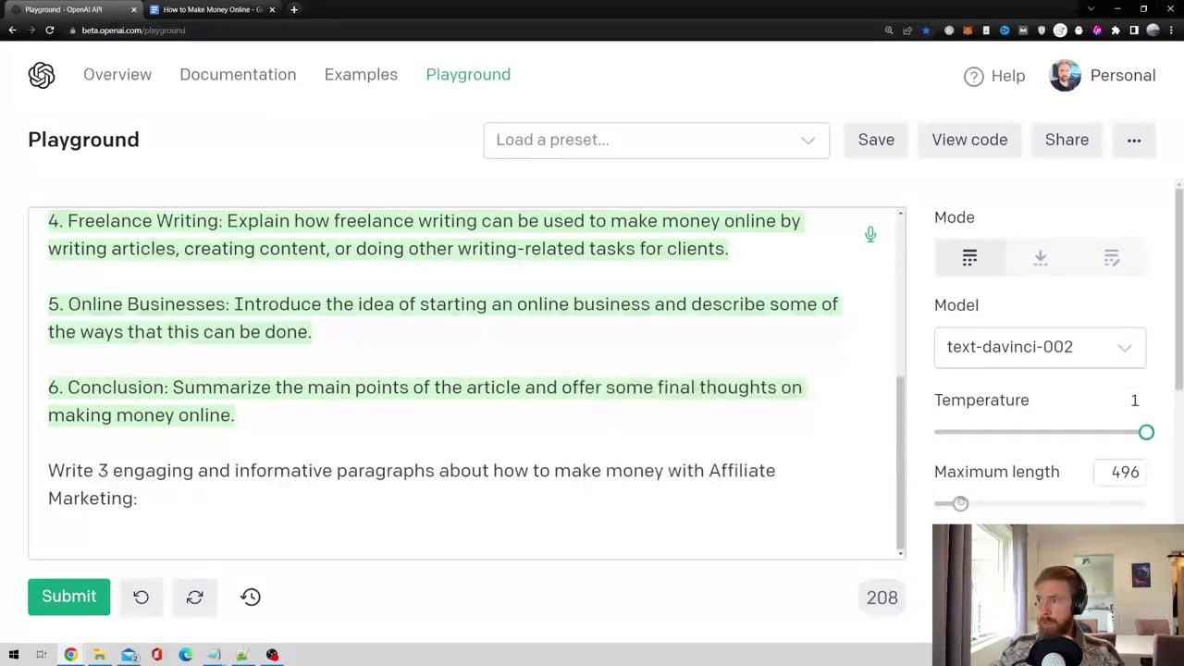
drag(960, 503, 986, 503)
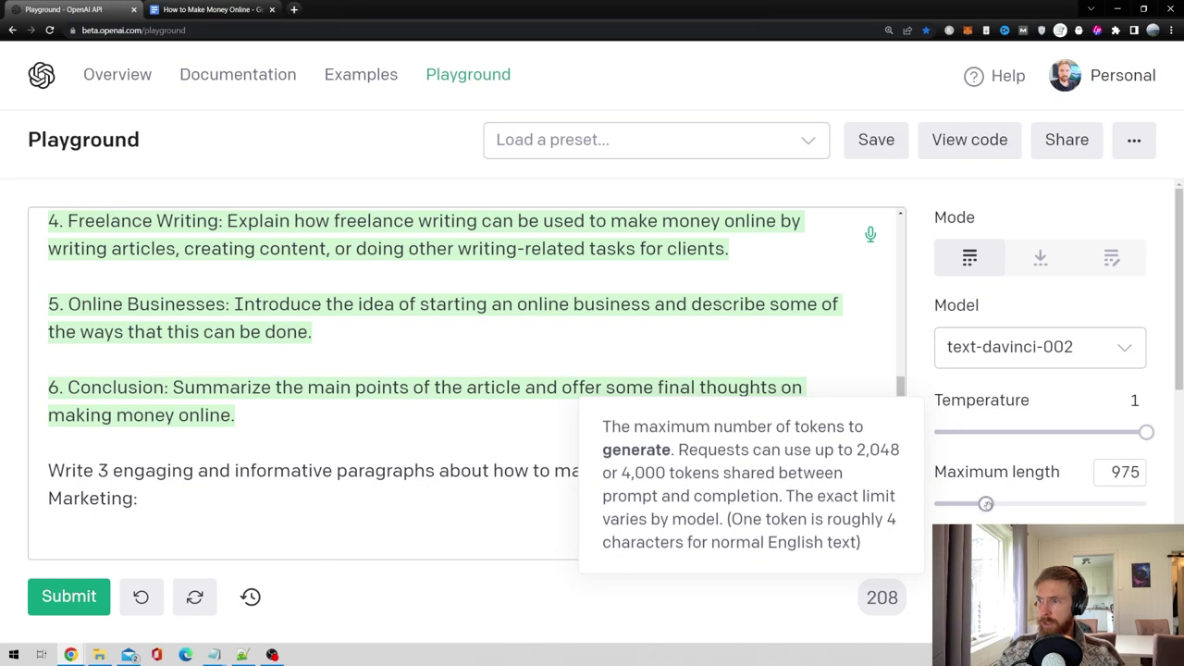
click(160, 501)
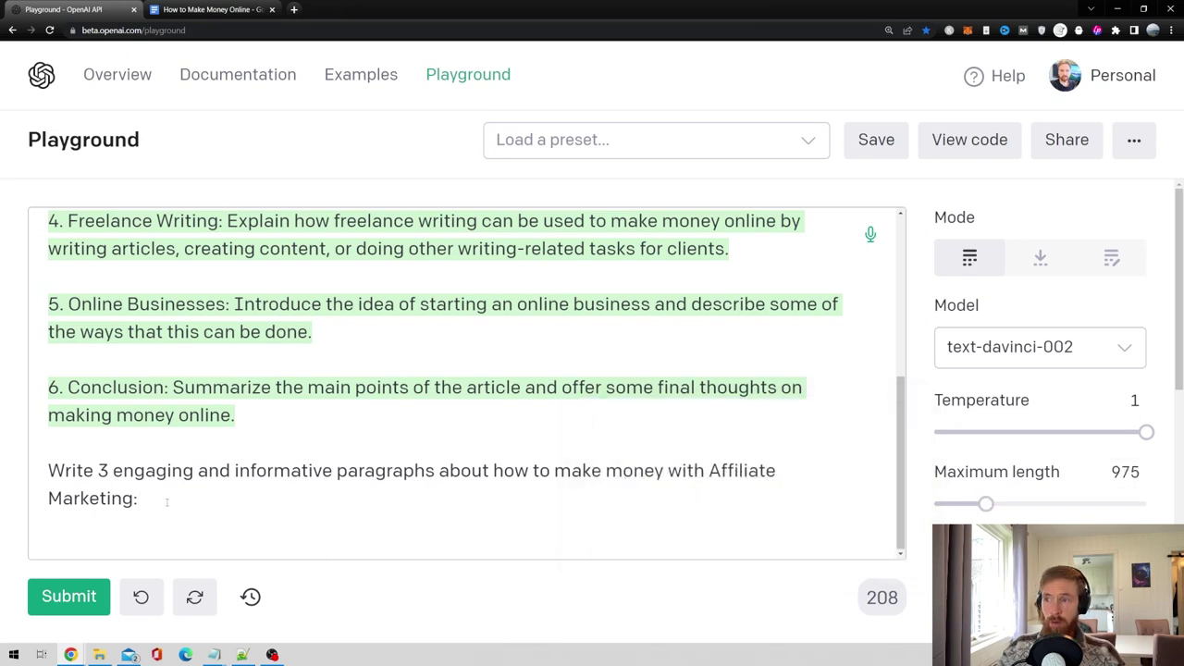
key(ctrl+Return)
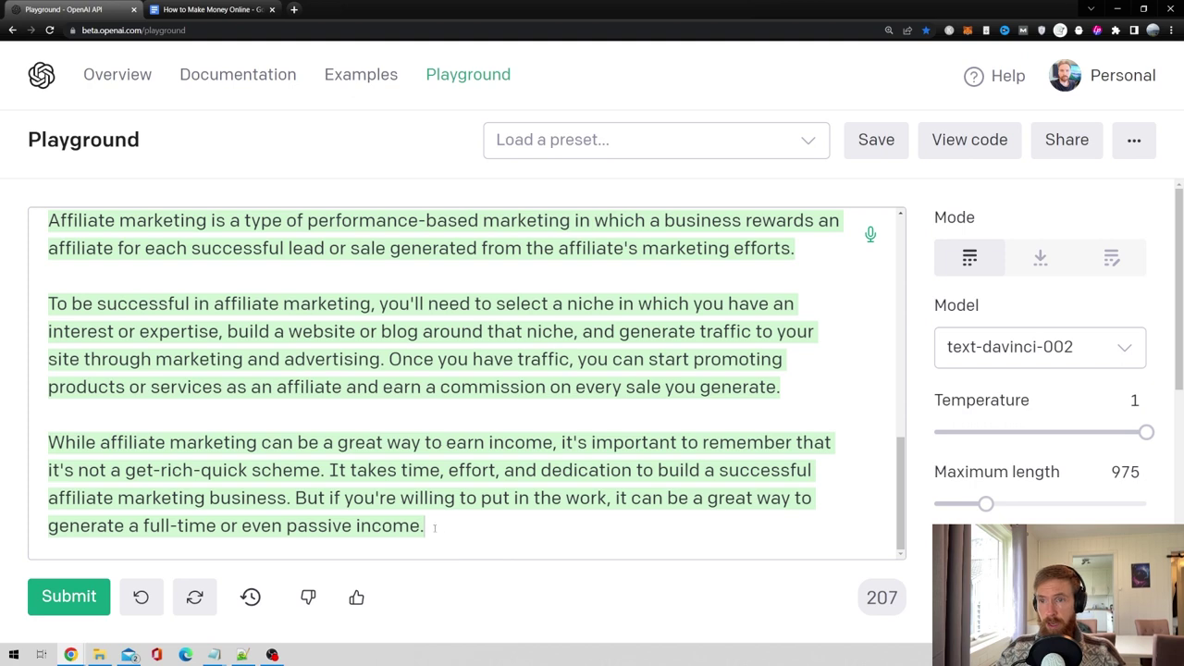
drag(433, 528, 31, 379)
key(ctrl+c)
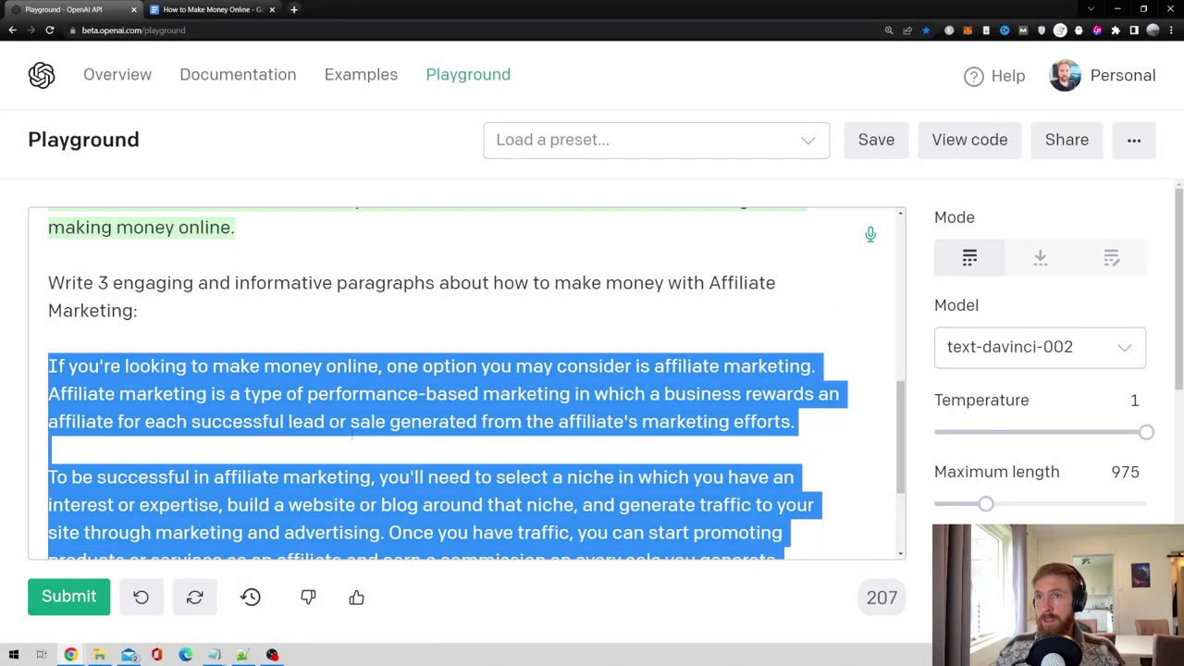
Replace the Affiliate Marketing description in the article with the pasted generated text
key(ctrl+Tab)
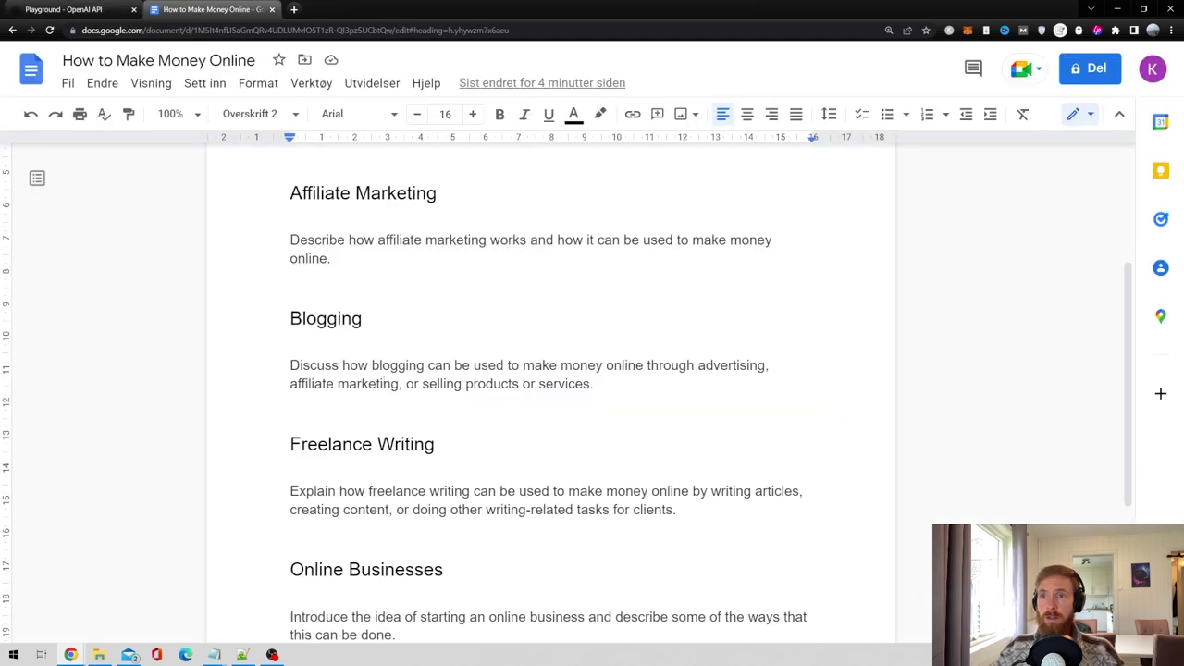
scroll(446, 415, up, 1)
key(shift+Up)
key(shift+Up)
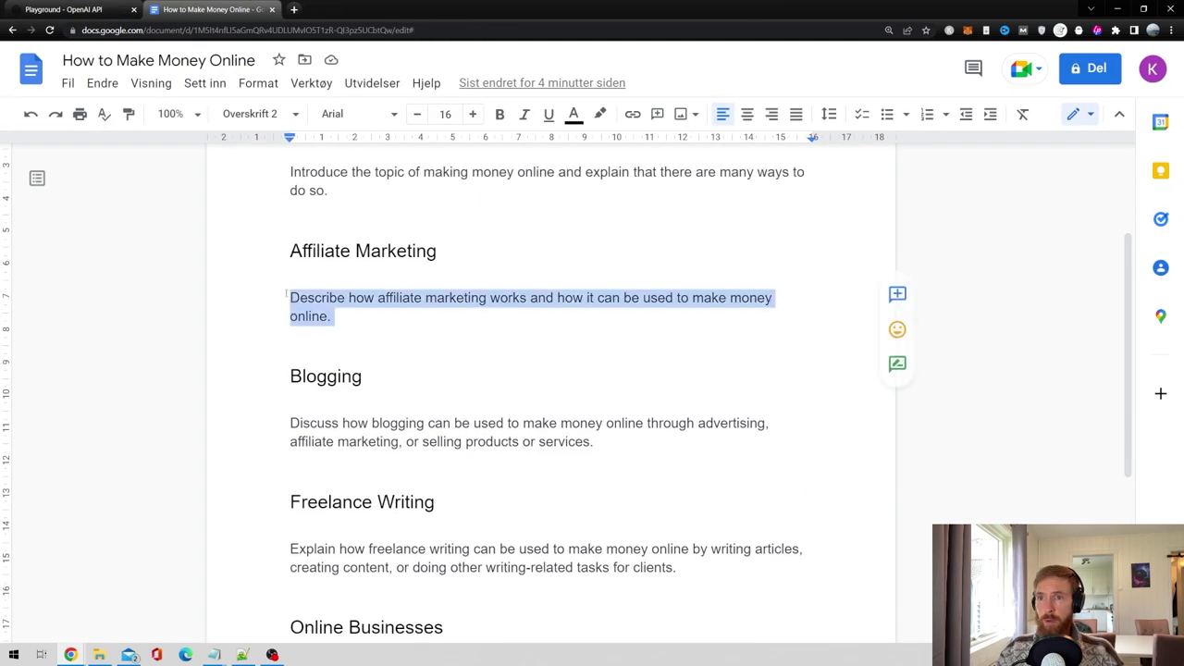
key(ctrl+v)
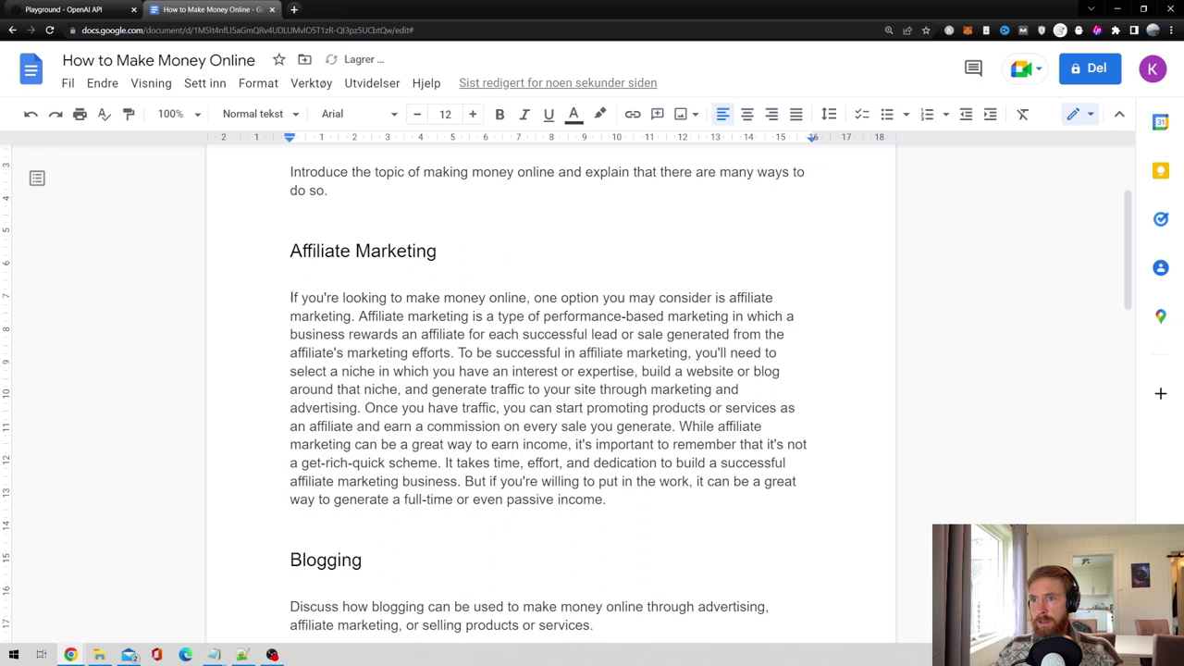
Split the text into paragraphs at 'To be successful', 'Once you have traffic' and 'It takes time'
click(458, 352)
key(Return)
key(Return)
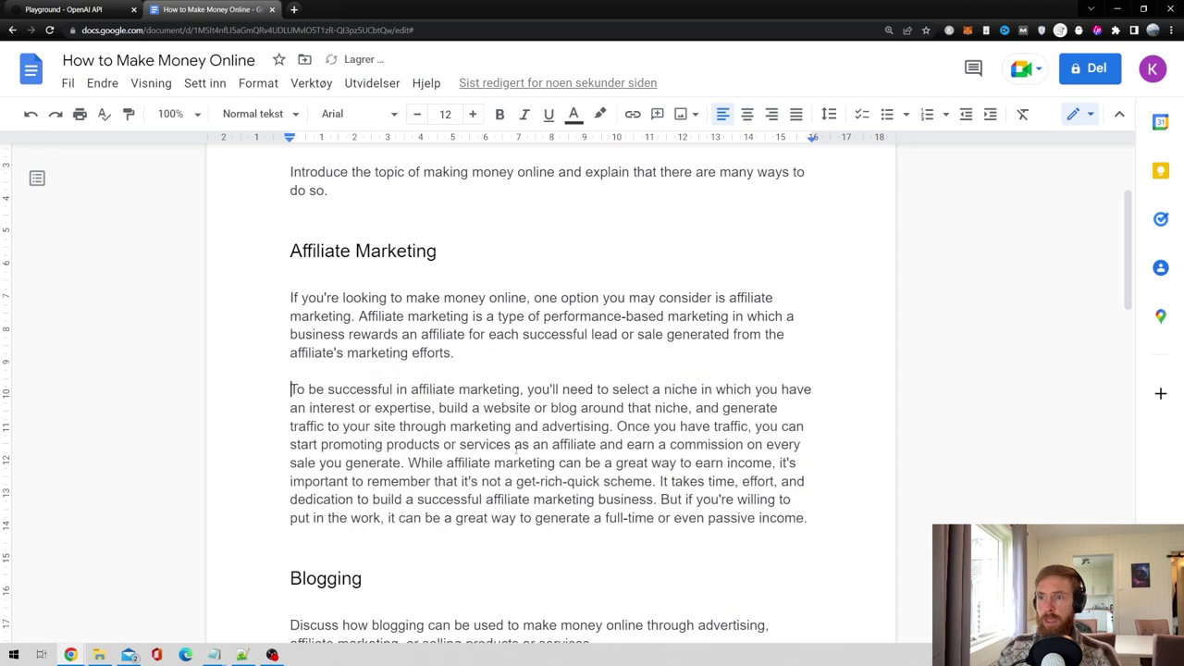
click(618, 426)
key(Return)
key(Return)
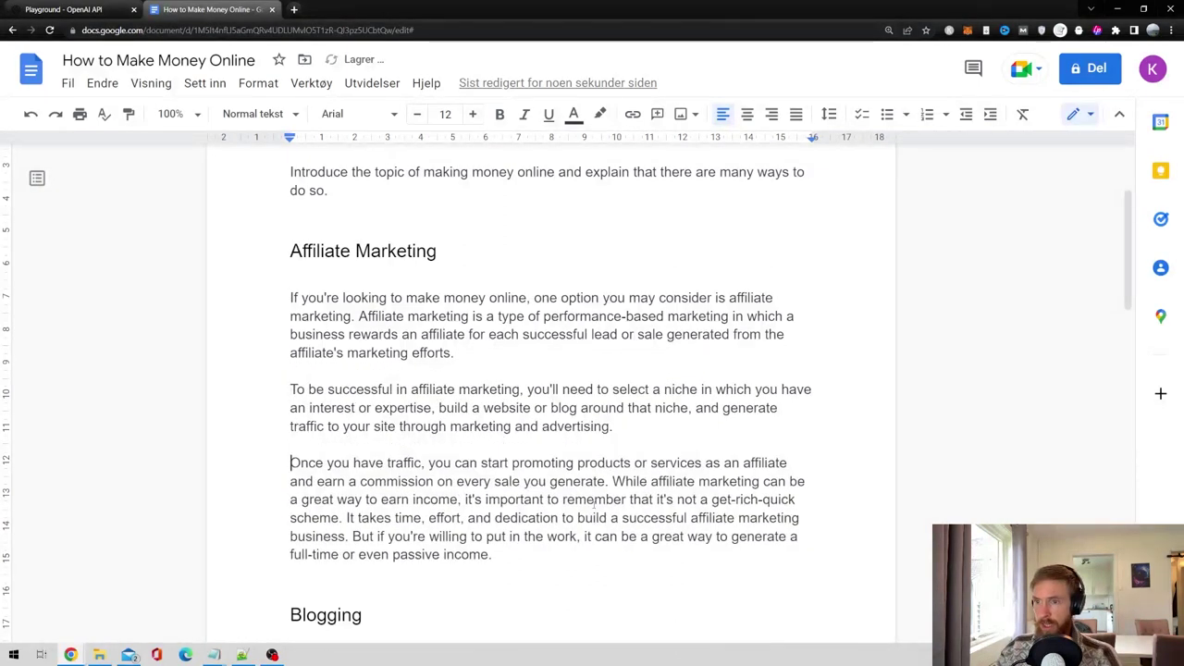
click(347, 518)
key(Return)
key(Return)
click(247, 441)
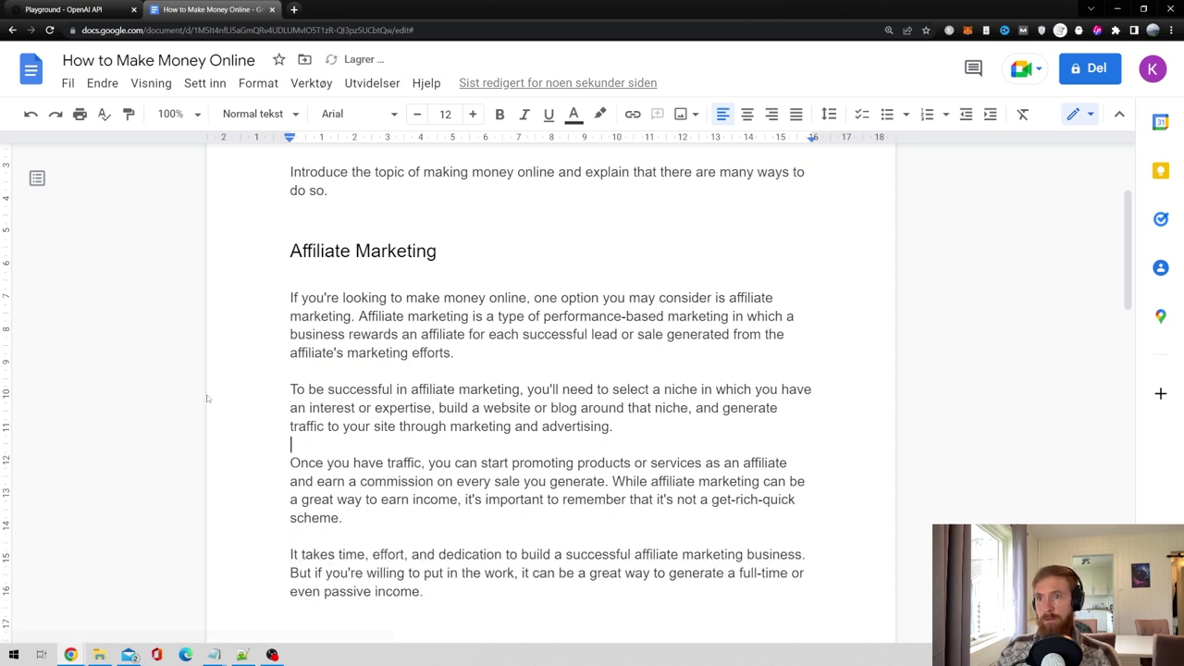
scroll(218, 407, down, 3)
scroll(223, 414, up, 3)
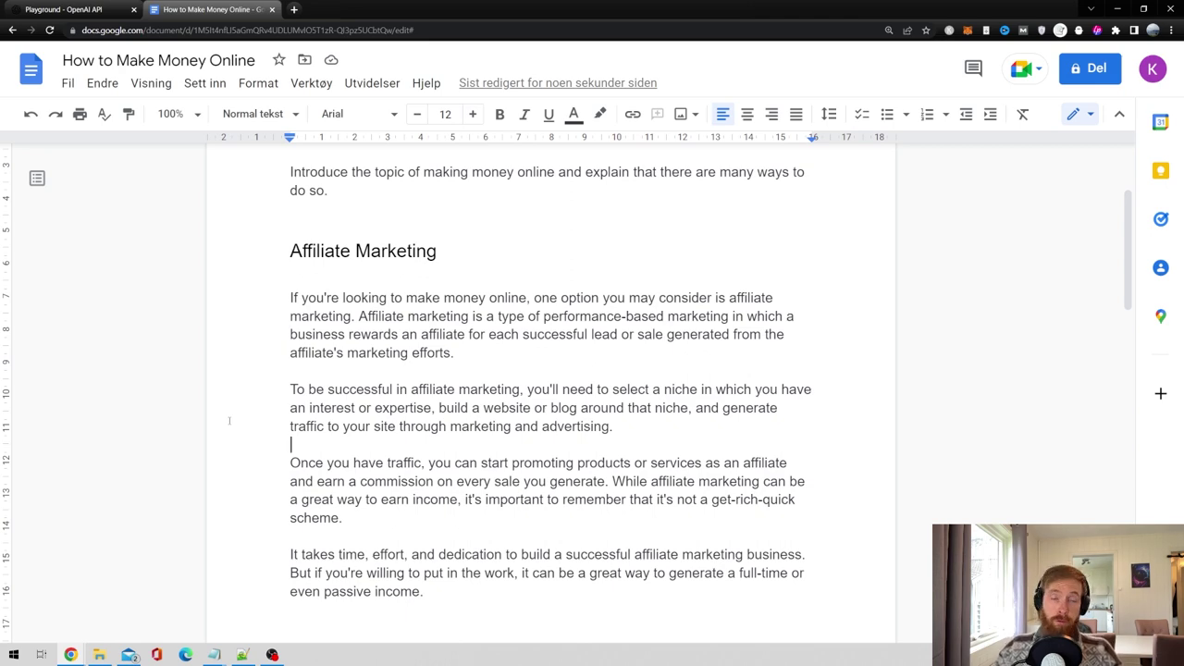
key(ctrl+shift+Tab)
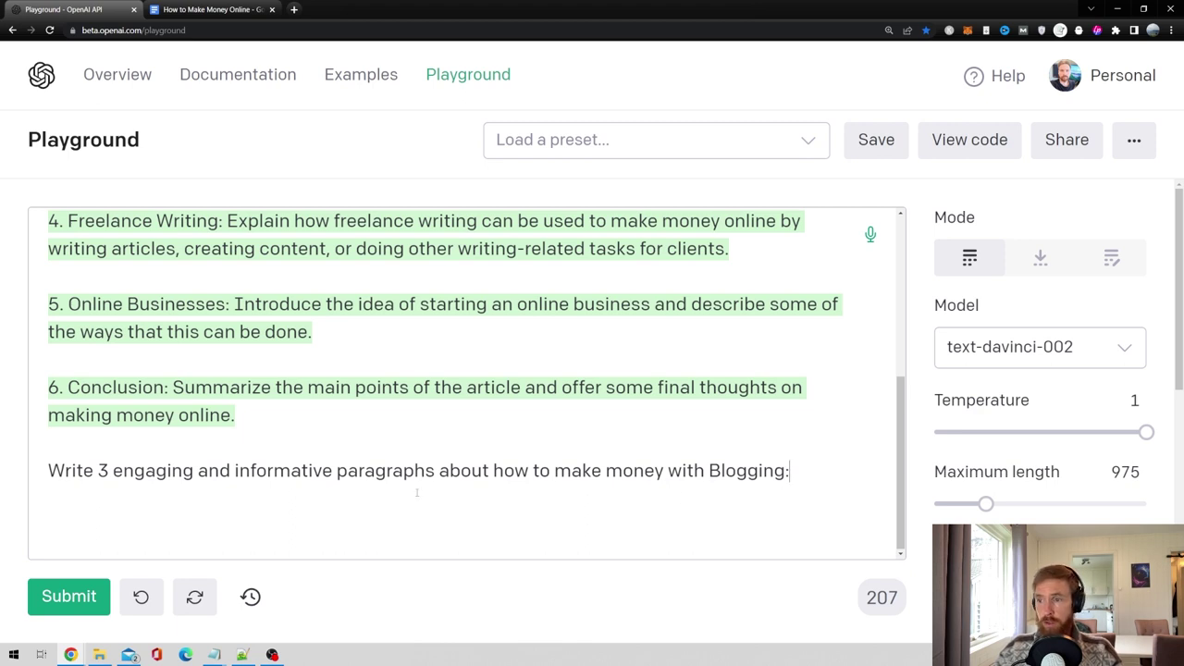
Generate the three Blogging paragraphs and return to the Google Docs article
click(70, 594)
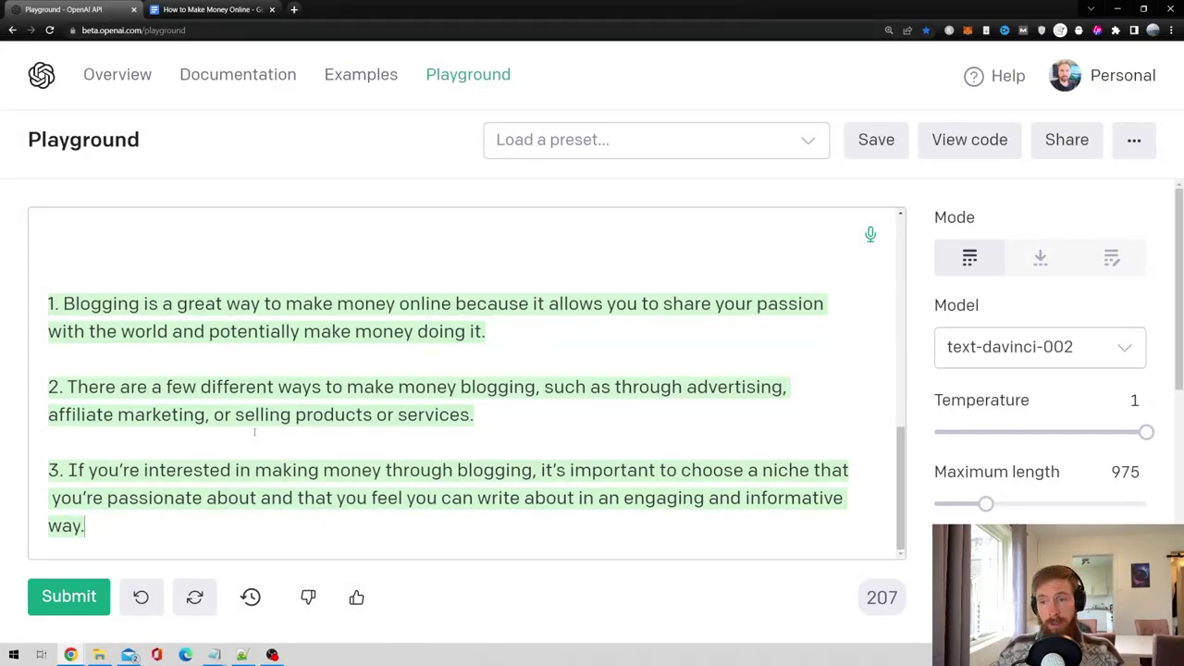
key(ctrl+Tab)
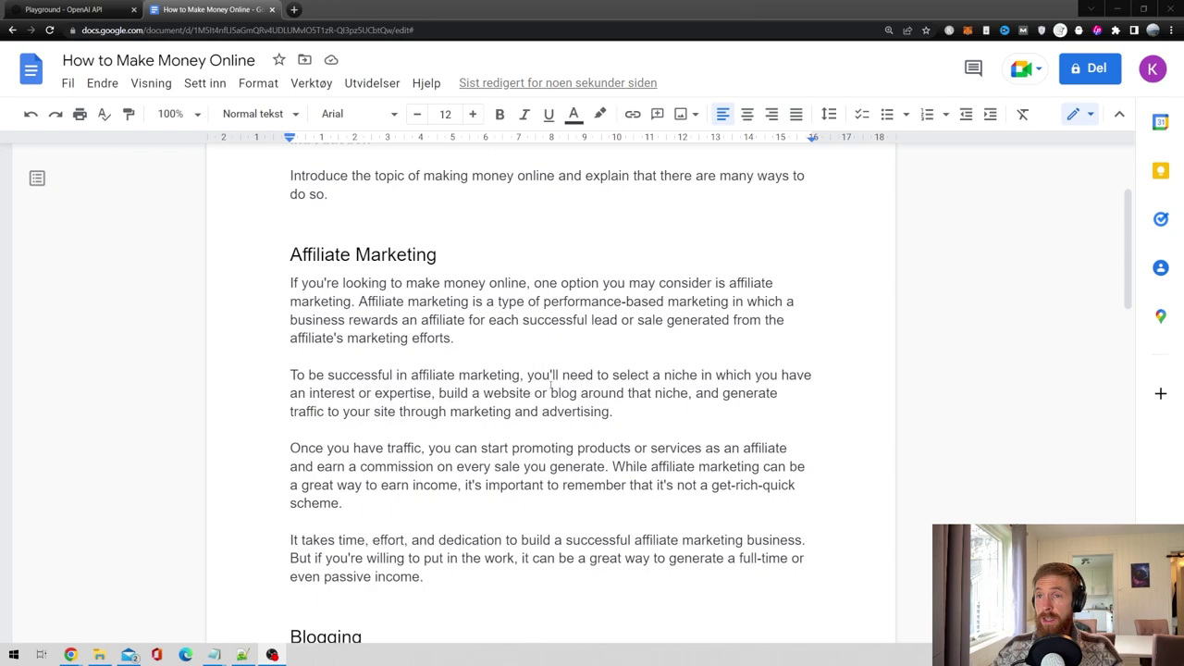
scroll(581, 388, up, 2)
scroll(529, 384, down, 3)
scroll(529, 384, down, 10)
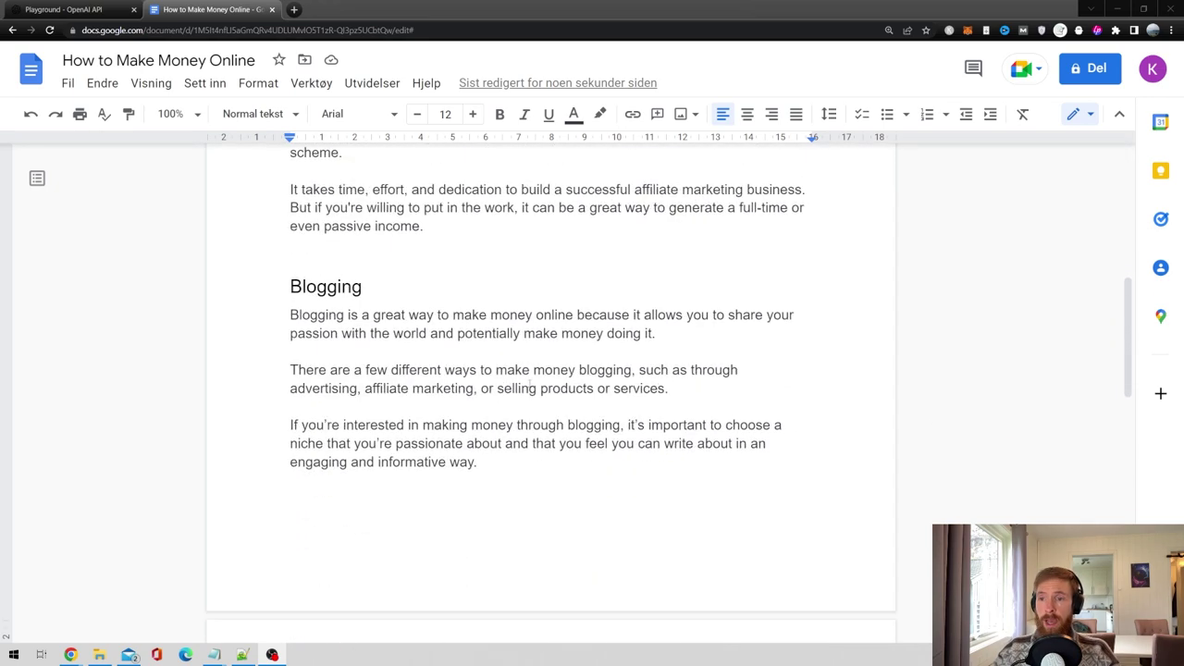
scroll(529, 384, down, 3)
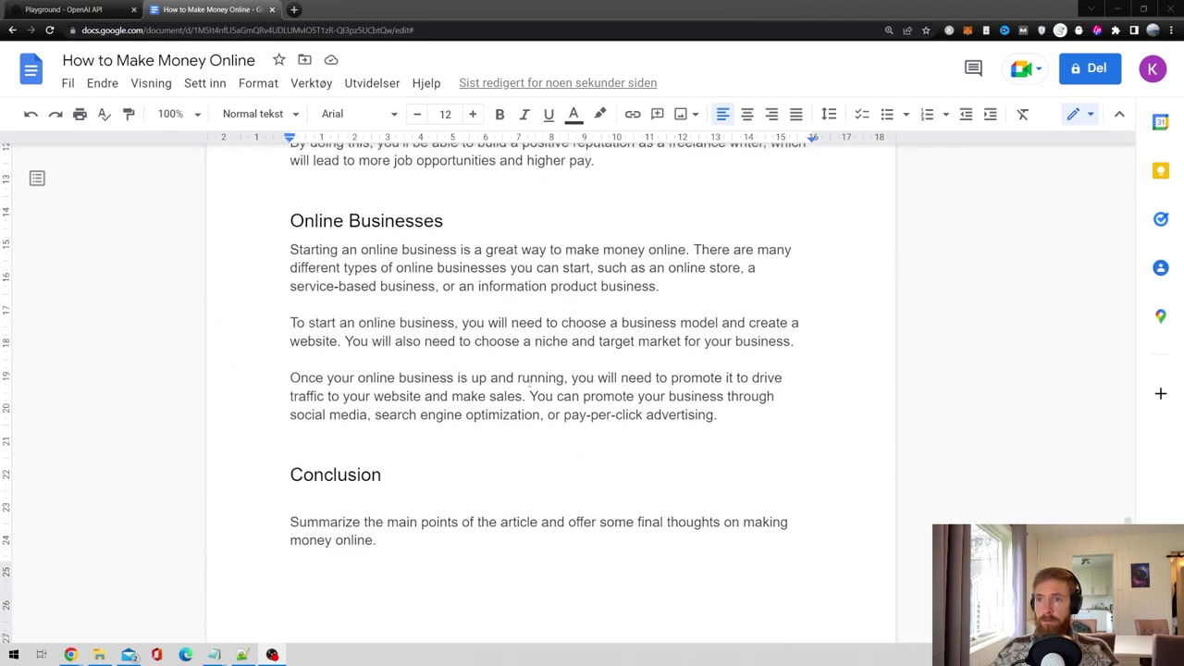
drag(714, 405, 545, 303)
click(523, 275)
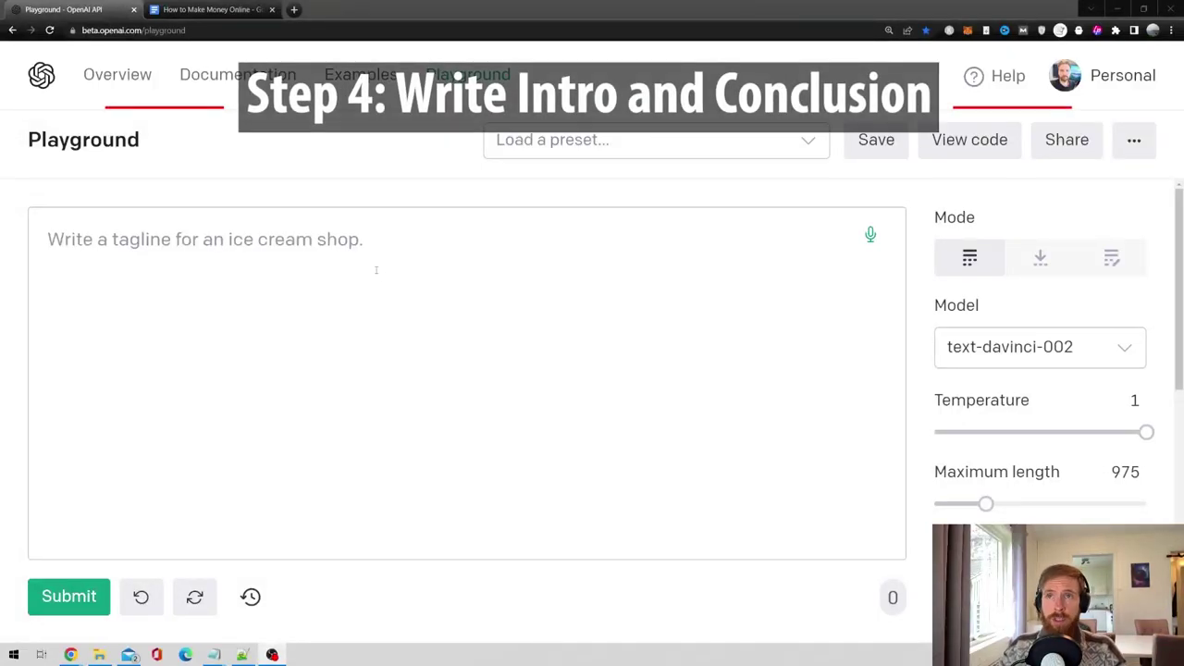
Select all of the How to Make Money Online article and go back to the Playground
click(209, 10)
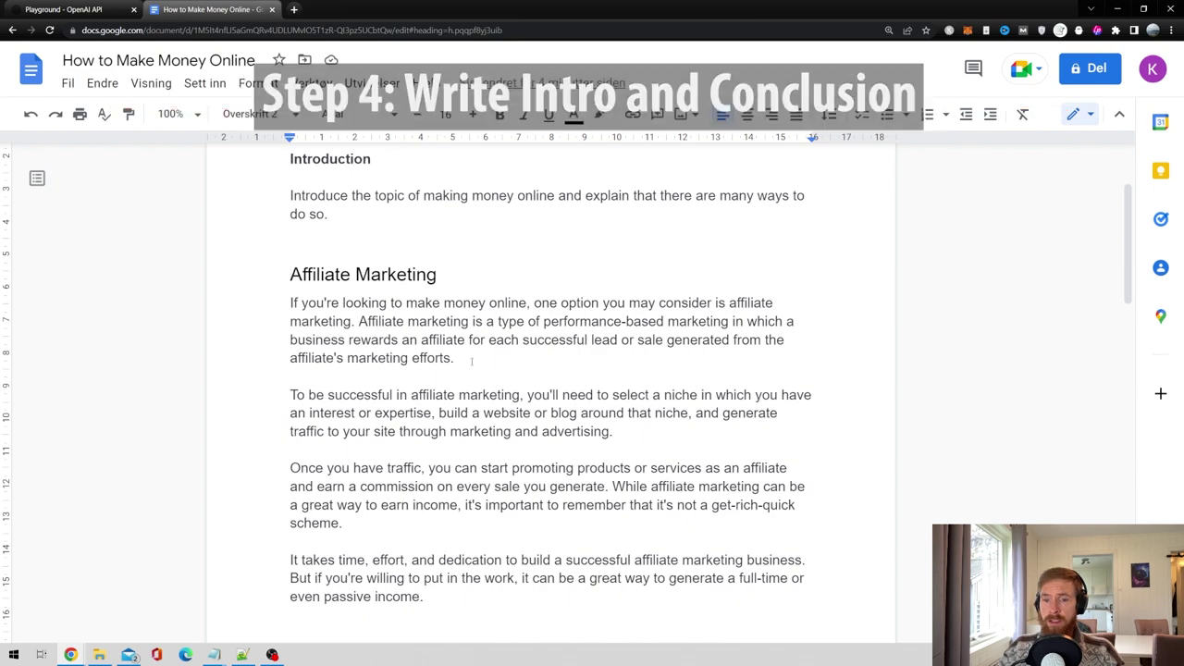
key(ctrl+a)
scroll(472, 360, down, 4)
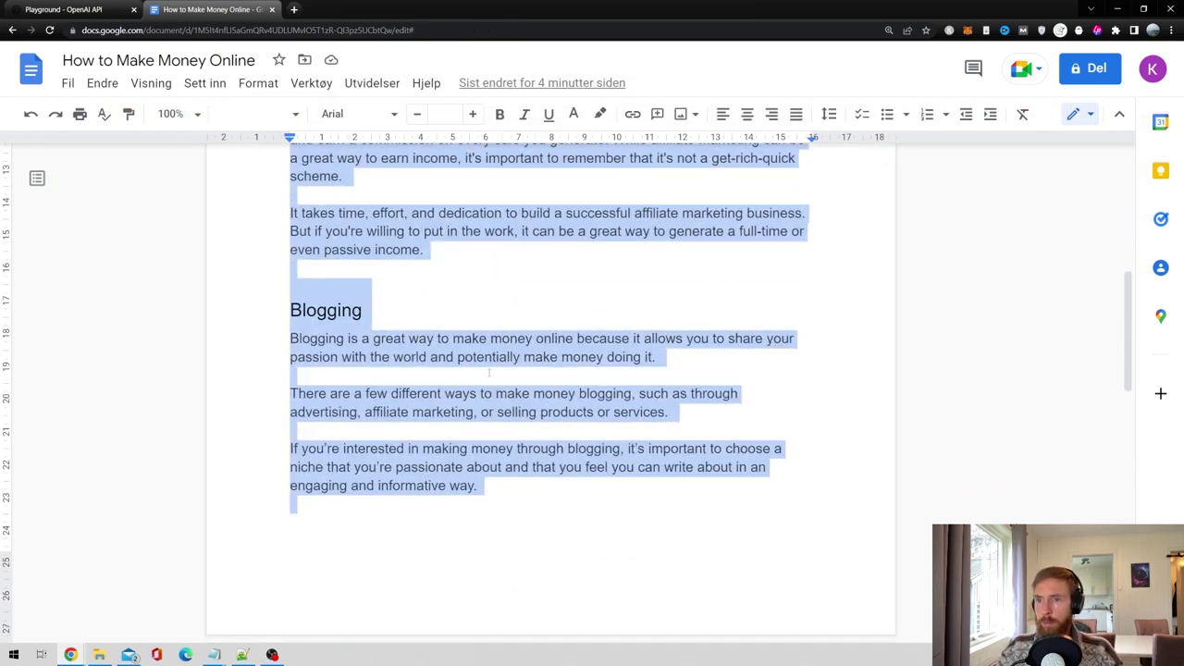
scroll(487, 373, down, 5)
scroll(487, 373, up, 15)
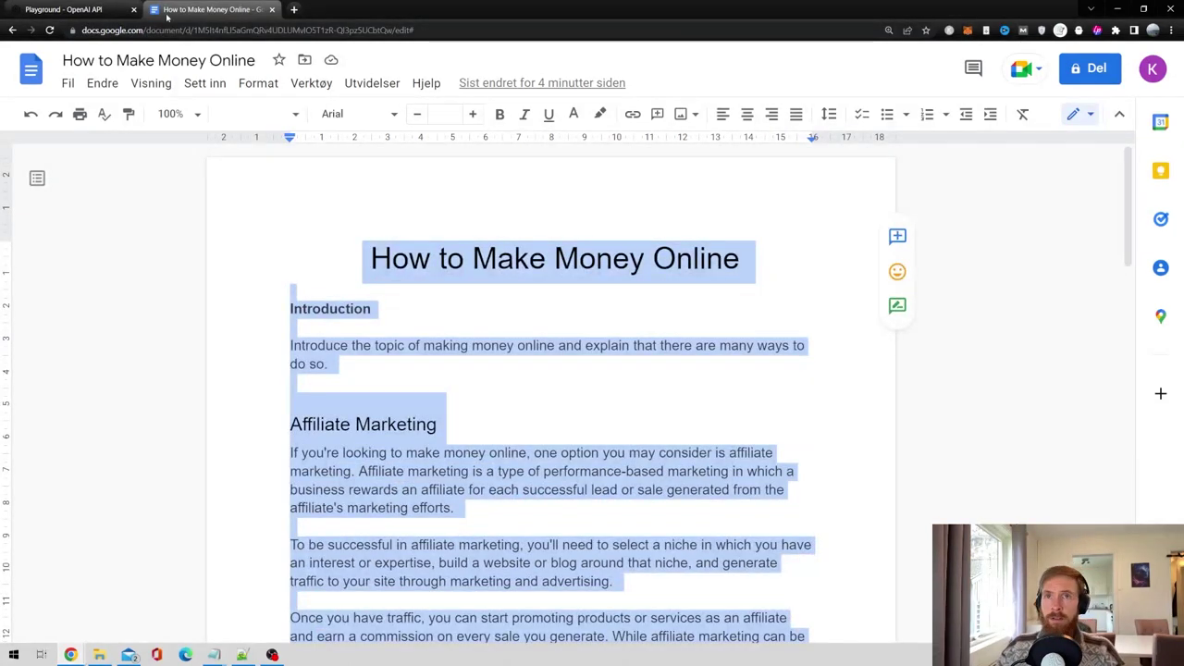
click(77, 13)
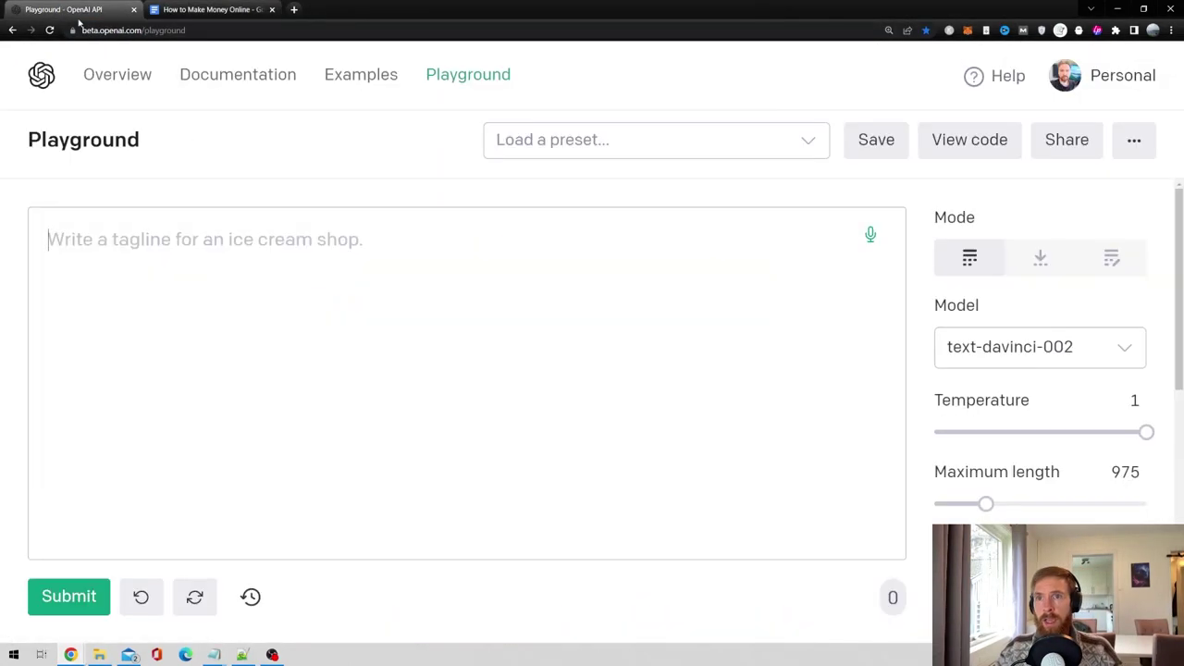
Paste the article into the prompt and delete the Conclusion section and Introduction heading
click(184, 239)
key(ctrl+v)
drag(153, 502, 37, 420)
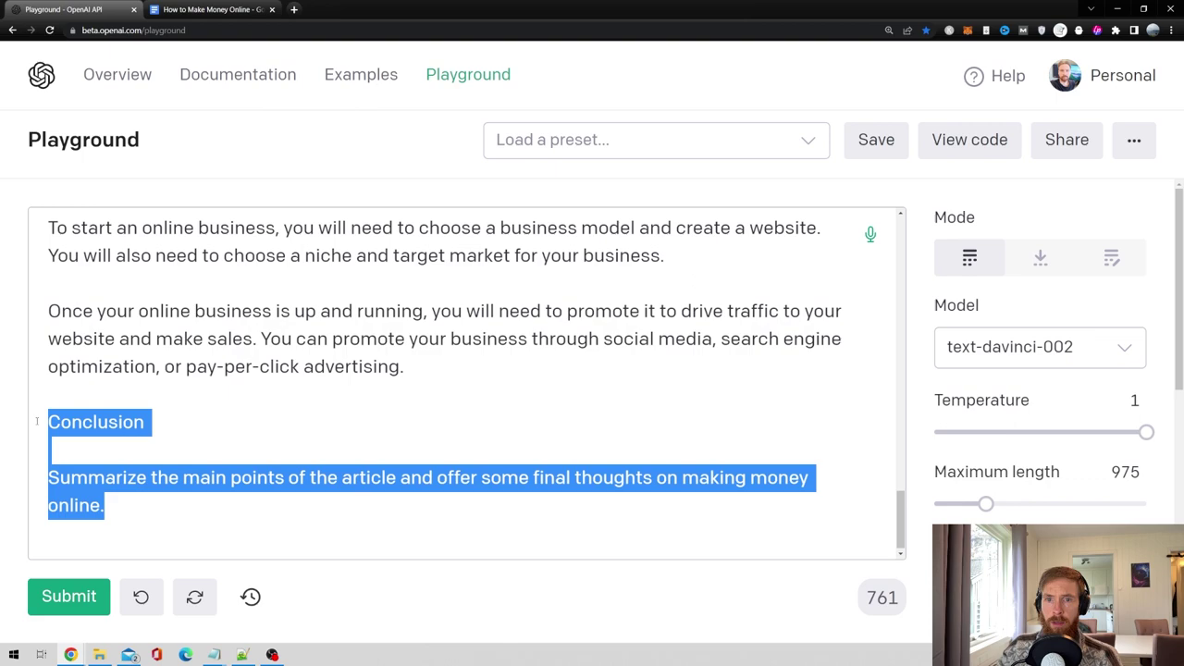
key(BackSpace)
scroll(153, 499, up, 20)
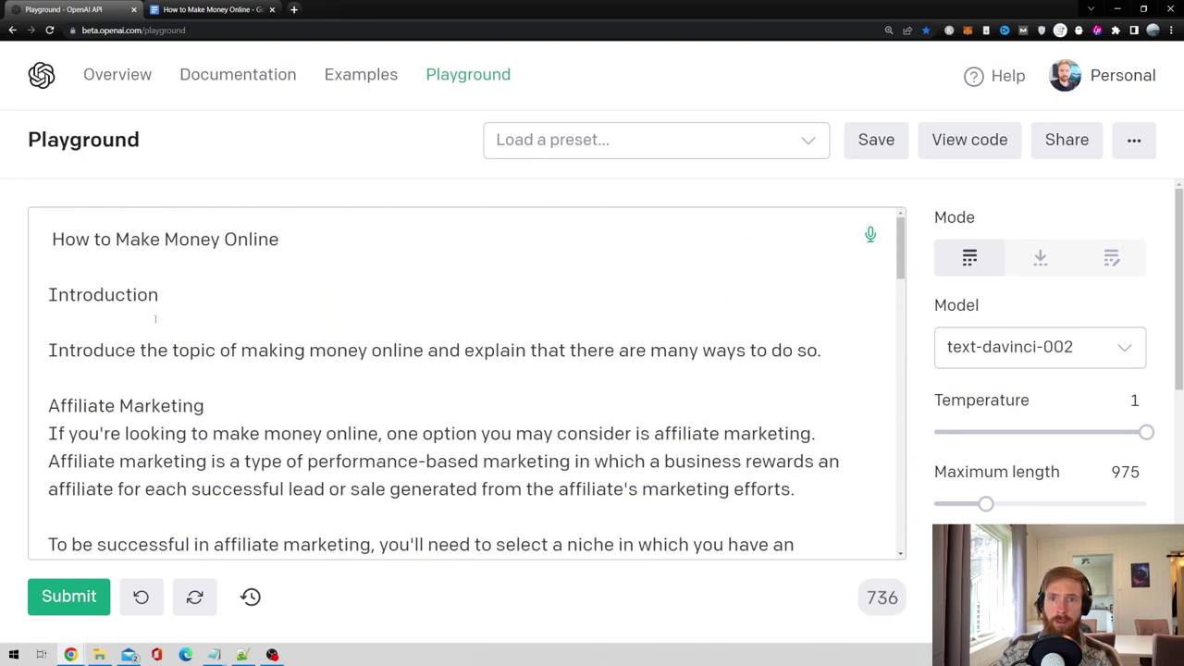
drag(159, 294, 48, 294)
key(BackSpace)
Delete the introduction placeholder sentence and empty lines, and add a blank line after the article
drag(825, 350, 48, 322)
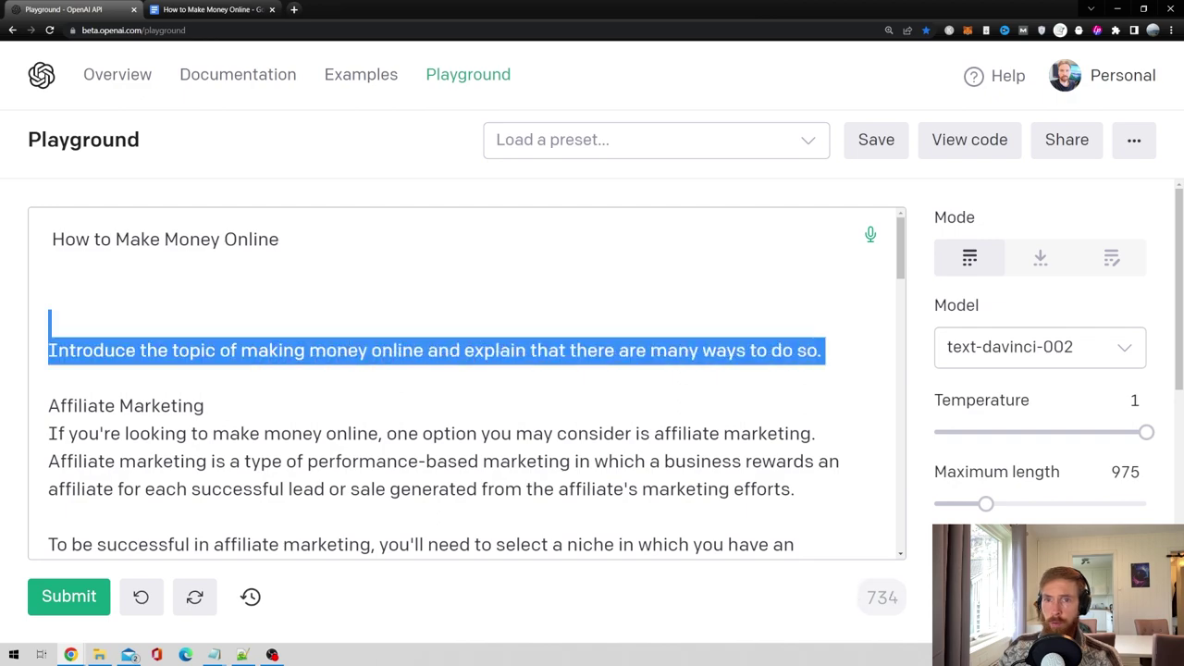
key(BackSpace)
click(48, 378)
key(BackSpace)
key(BackSpace)
key(BackSpace)
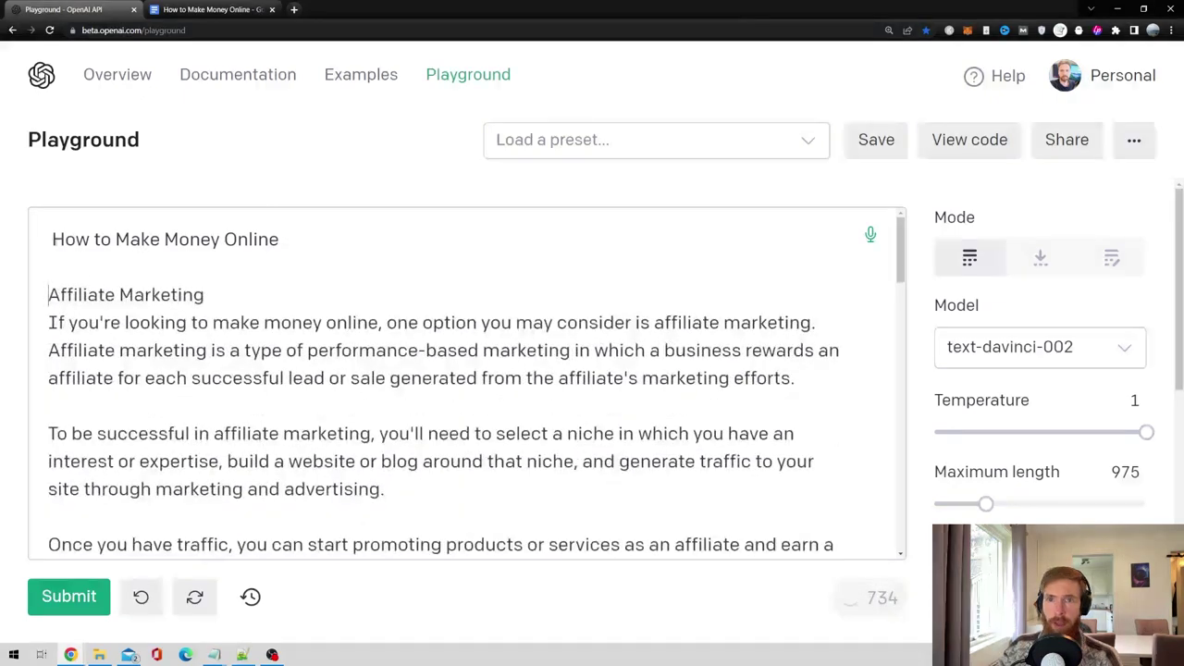
scroll(126, 371, down, 15)
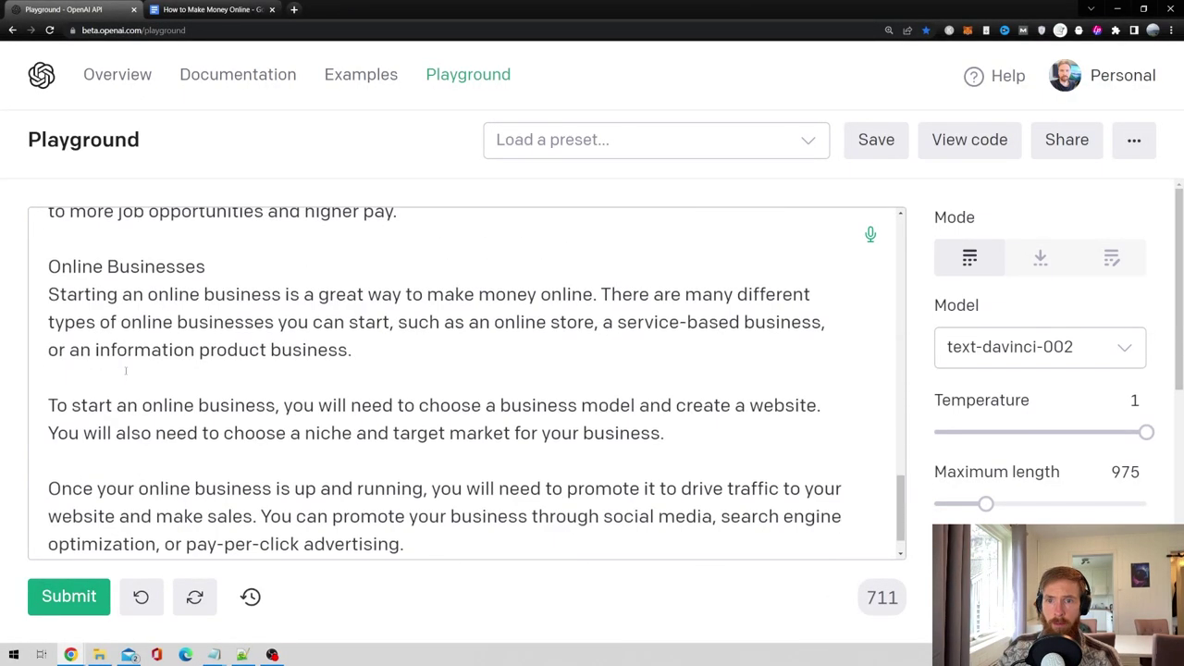
scroll(126, 371, down, 1)
click(435, 507)
key(Return)
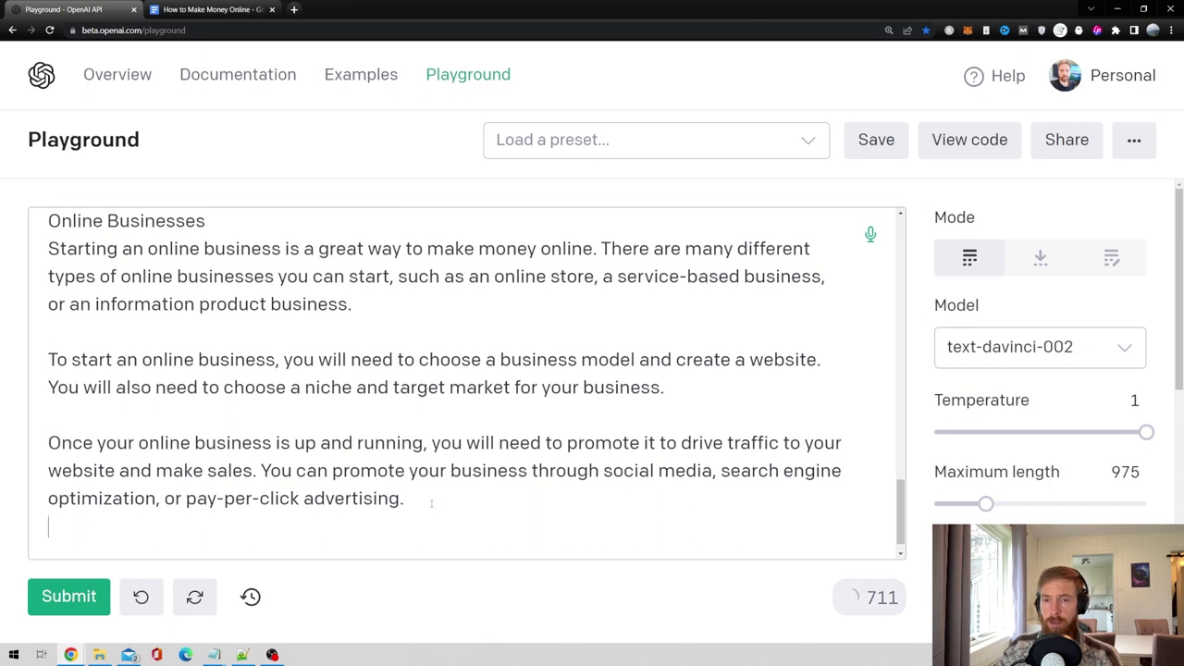
Add the 'short super engaging blog post introduction' instruction, generate it, and select the resulting paragraphs
key(Return)
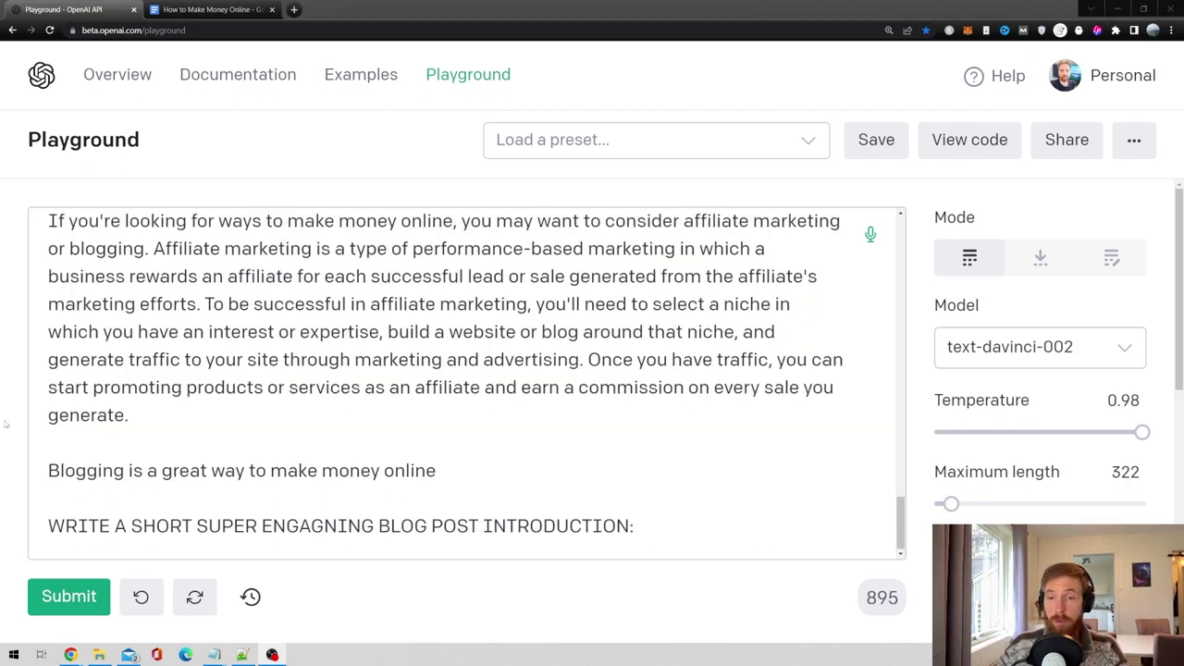
drag(48, 526, 651, 526)
click(651, 525)
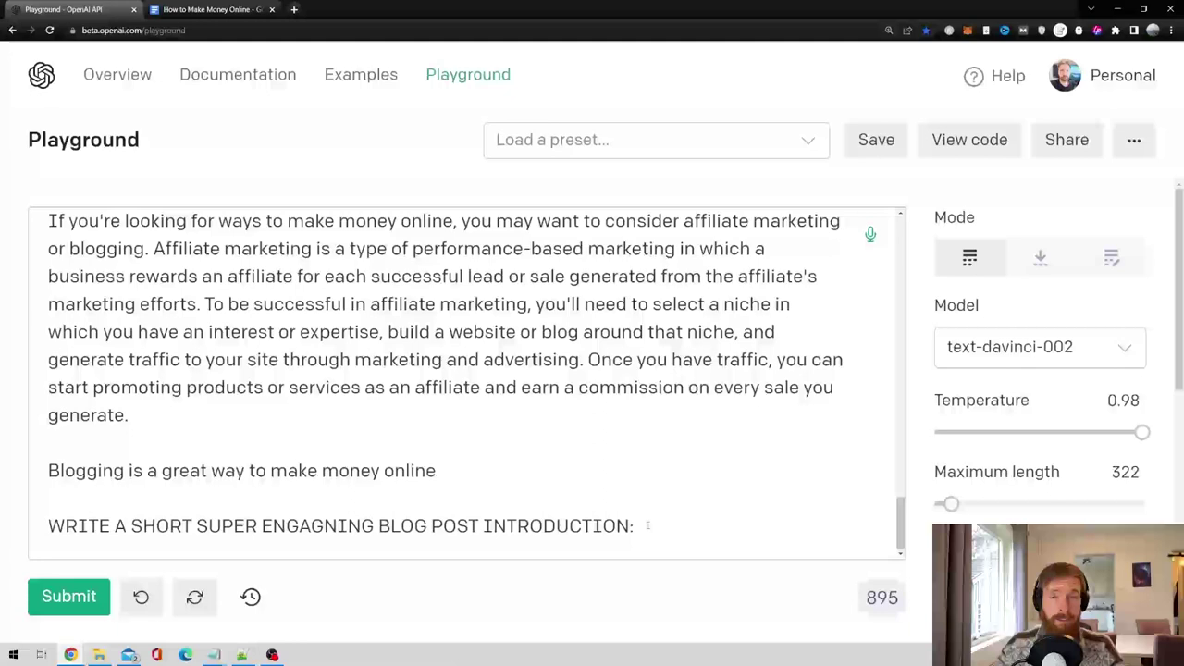
click(86, 596)
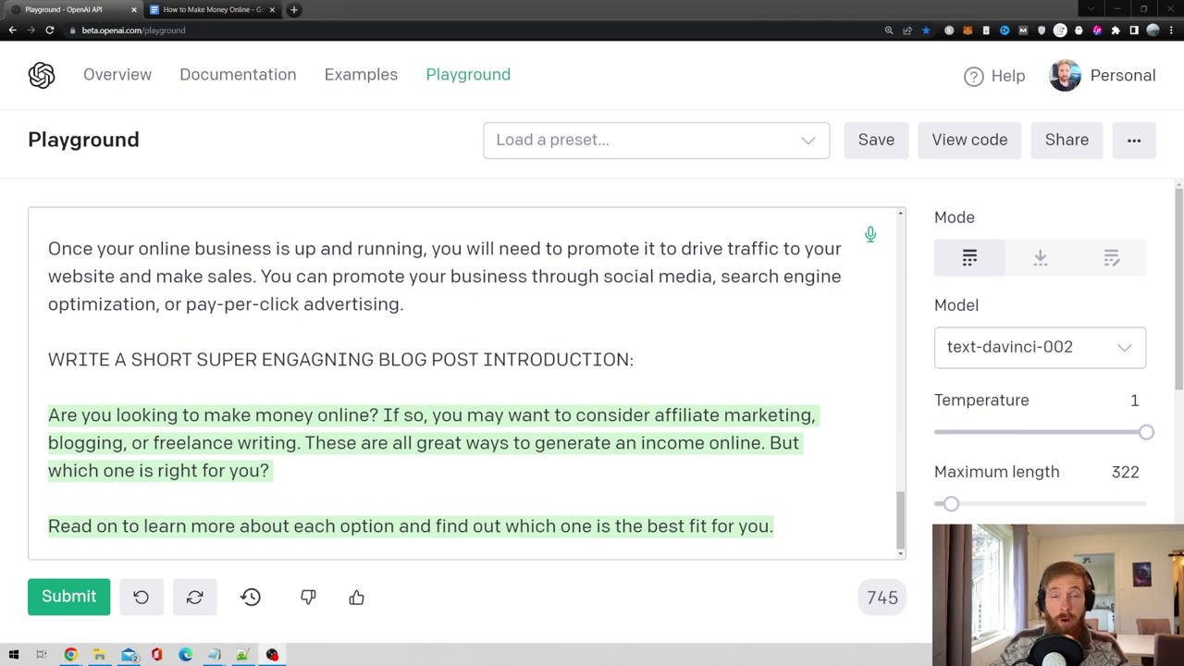
drag(798, 517, 40, 416)
key(ctrl+c)
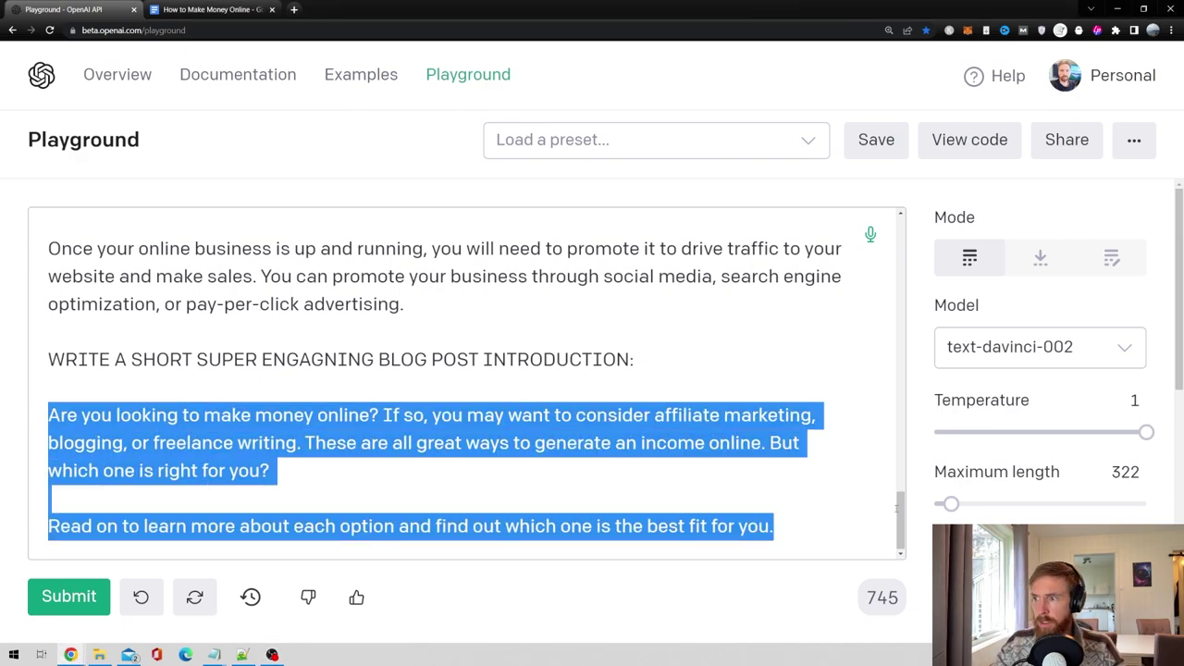
scroll(897, 507, up, 10)
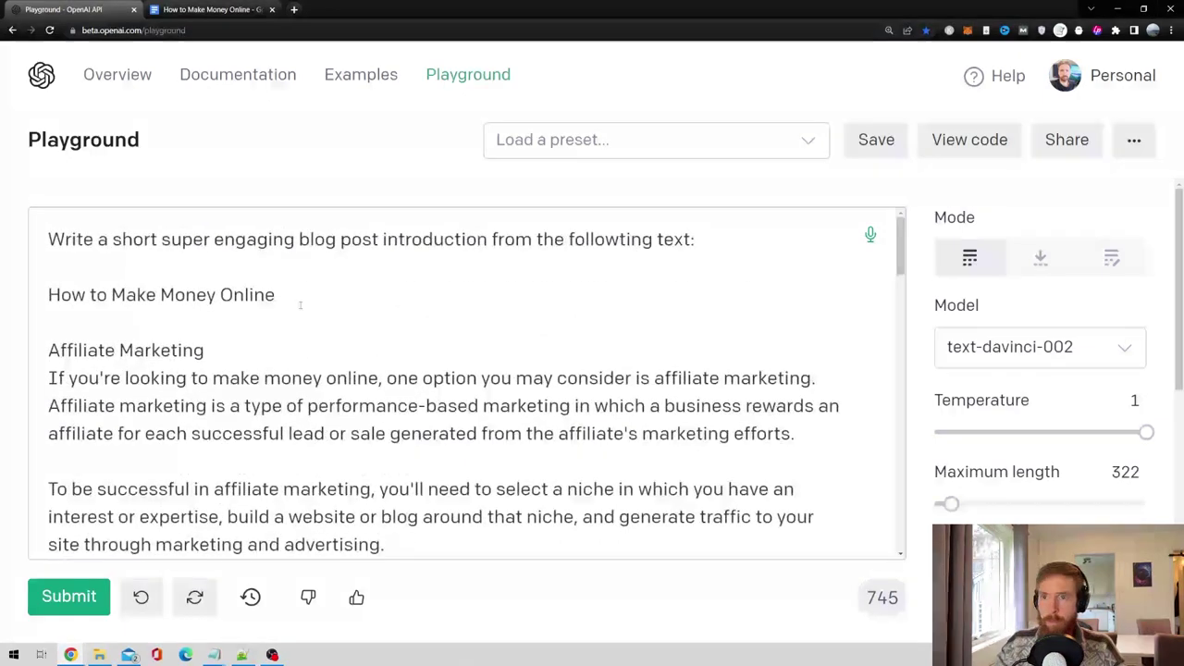
Replace the article's Introduction heading and placeholder with the pasted GPT-3 introduction
key(ctrl+Return)
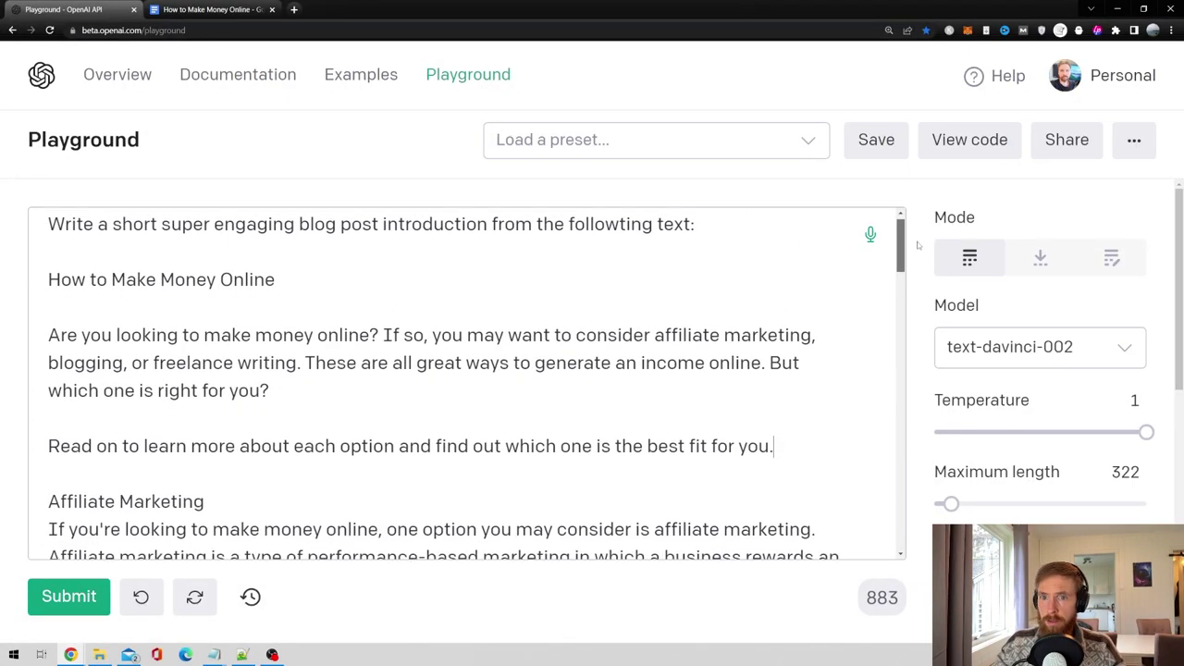
scroll(911, 389, down, 10)
click(212, 9)
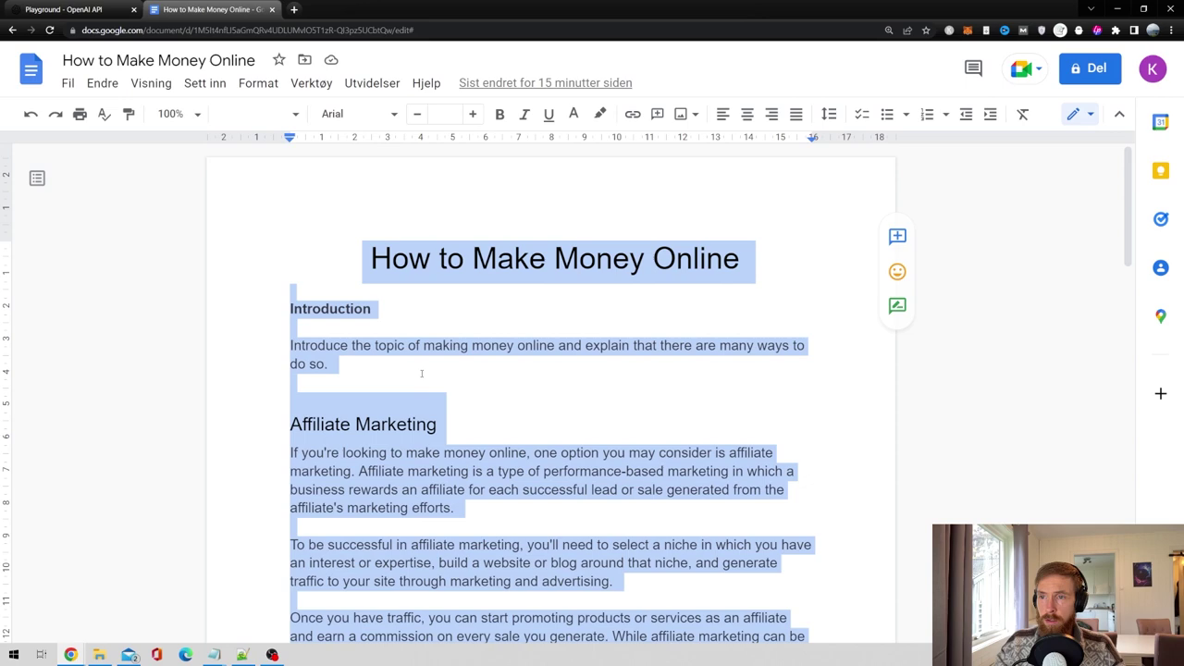
drag(421, 373, 278, 308)
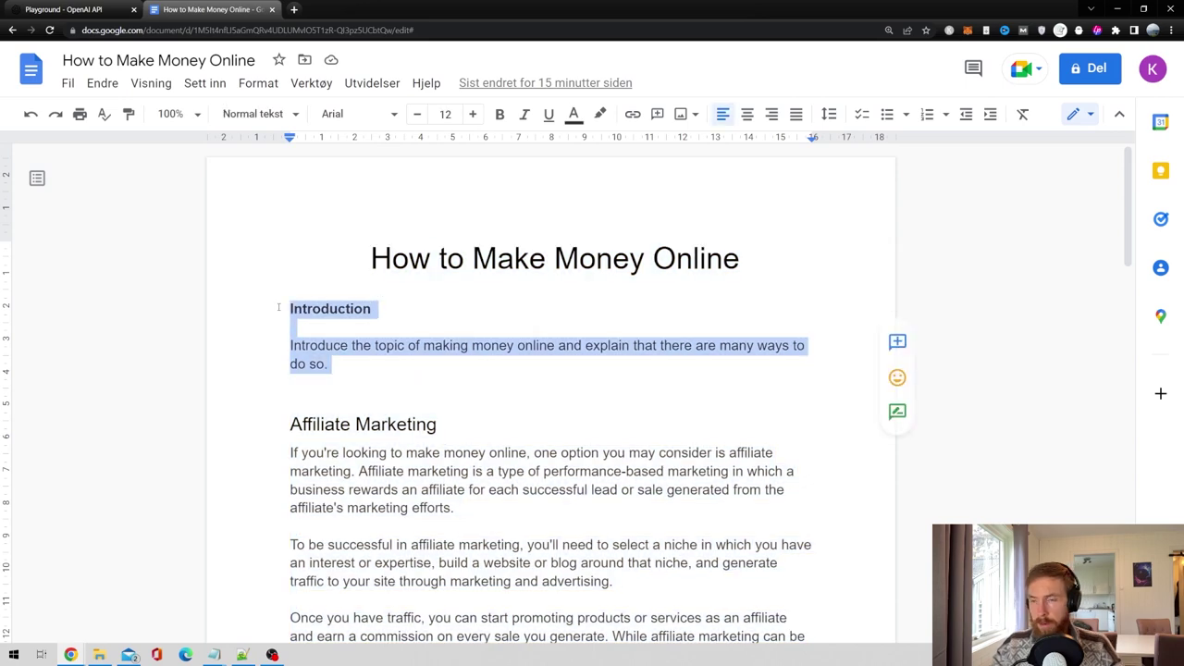
key(BackSpace)
key(ctrl+v)
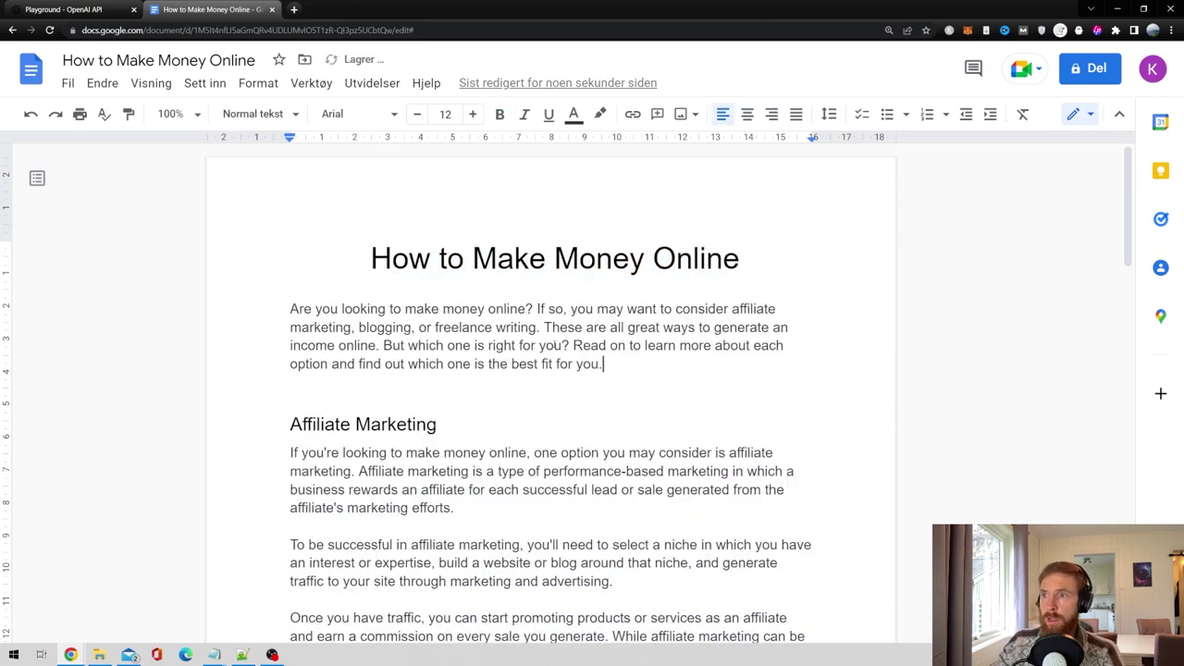
Move the 'Read on' sentence to its own paragraph and remove the empty line above Affiliate Marketing
click(571, 346)
key(Return)
key(Return)
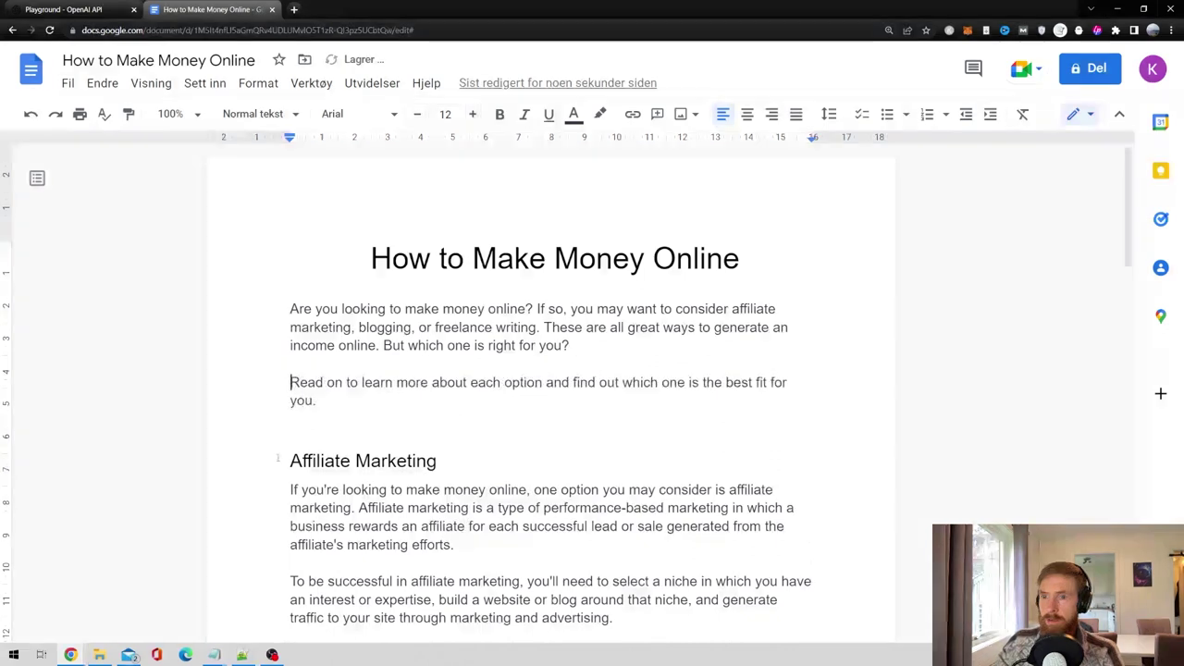
click(277, 457)
key(BackSpace)
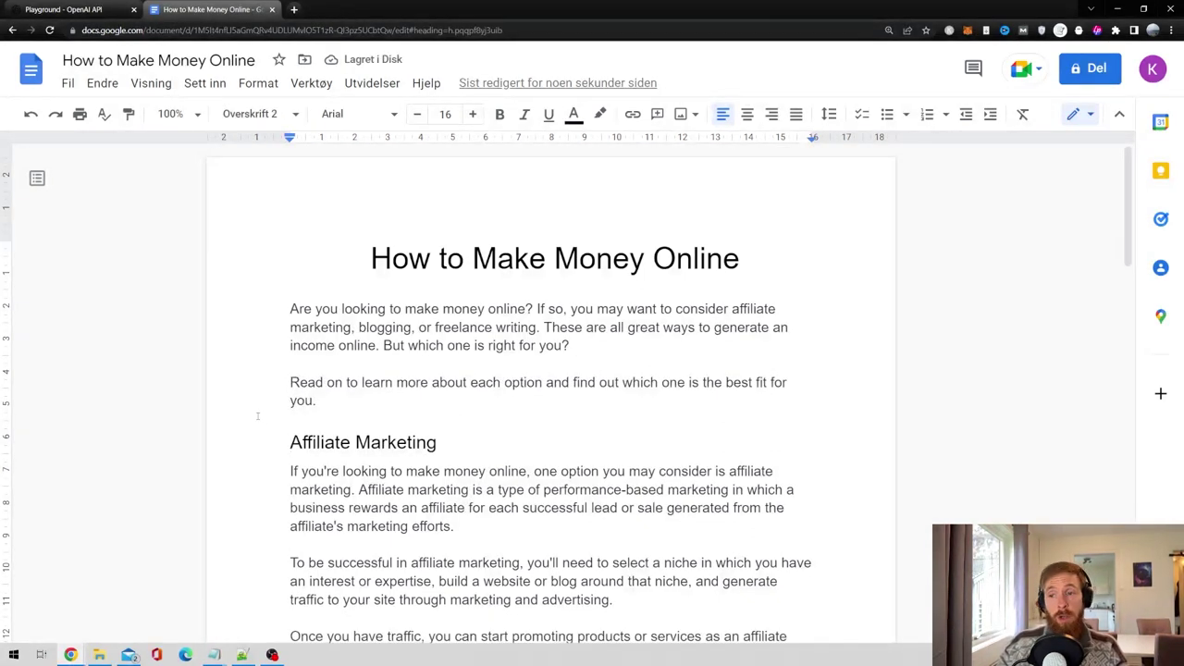
key(ctrl+shift+Tab)
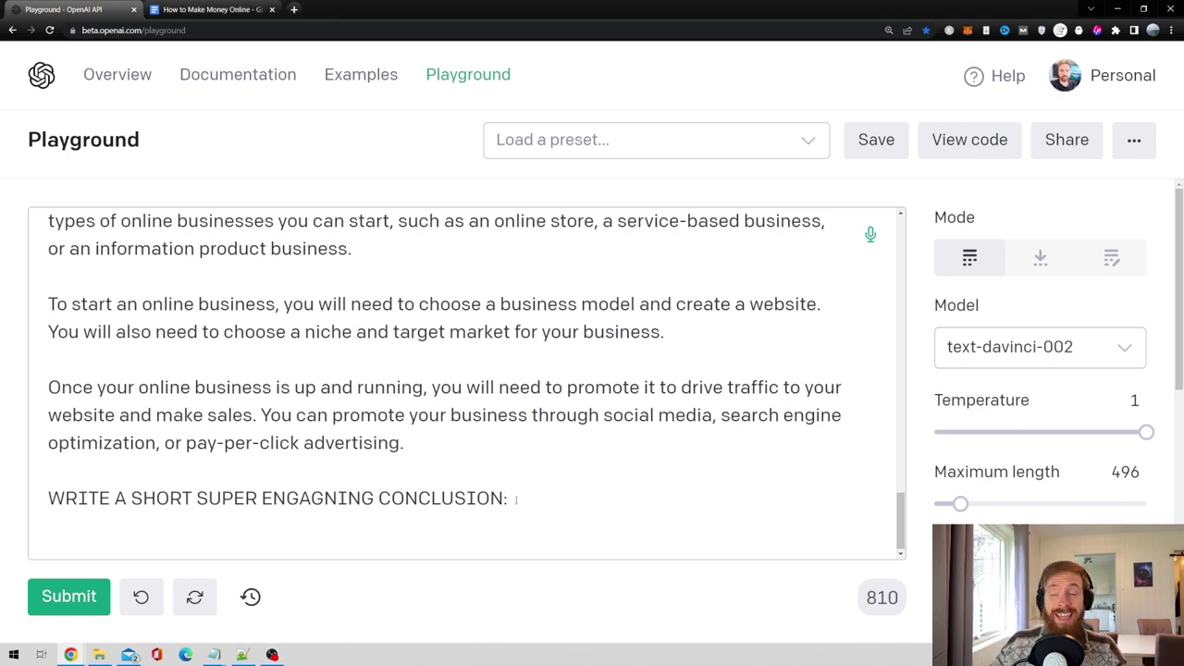
Generate the conclusion at temperature 1 with maximum length 627, then select the generated text
drag(1144, 432, 1147, 433)
drag(960, 503, 968, 504)
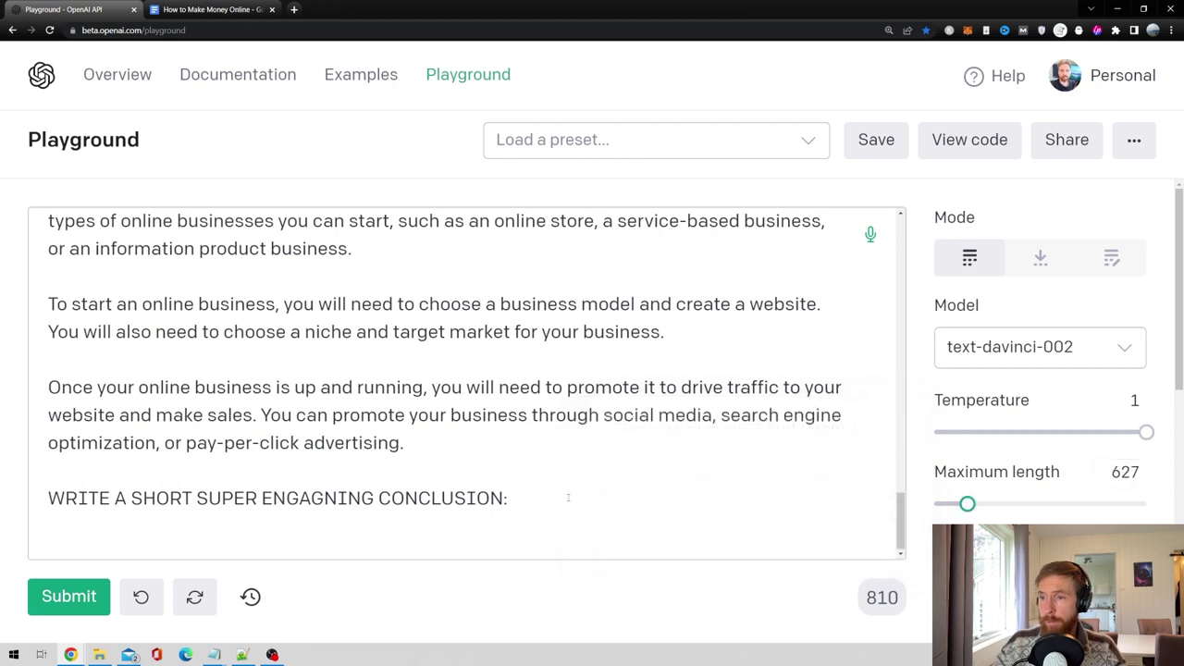
click(536, 497)
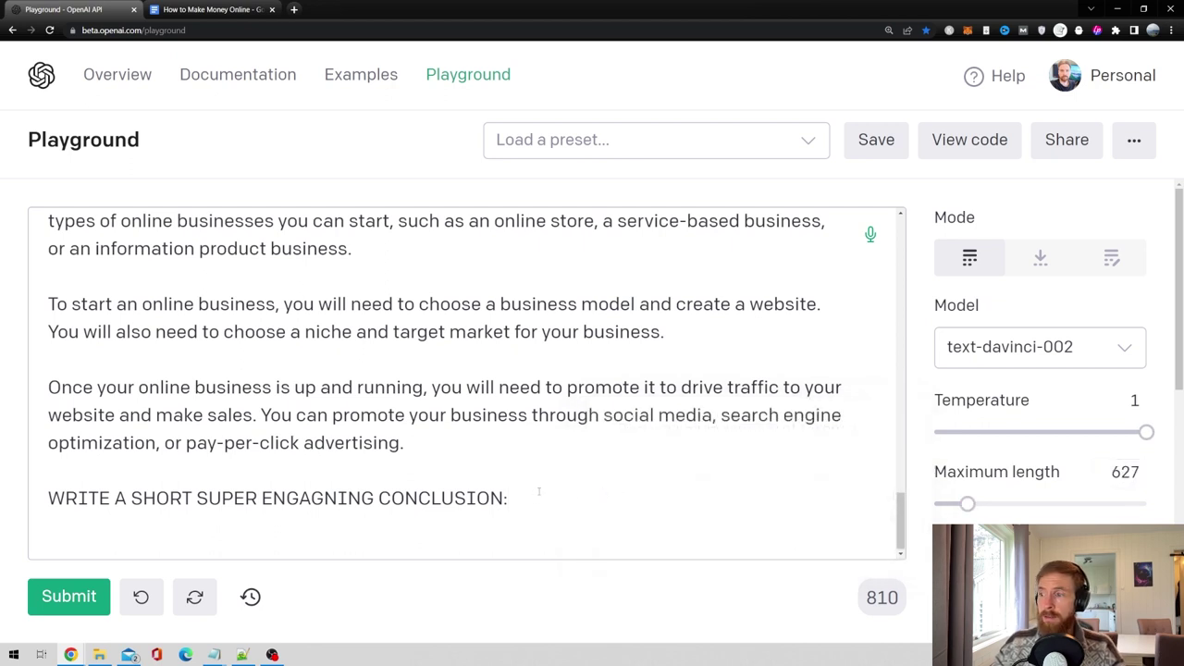
key(ctrl+Return)
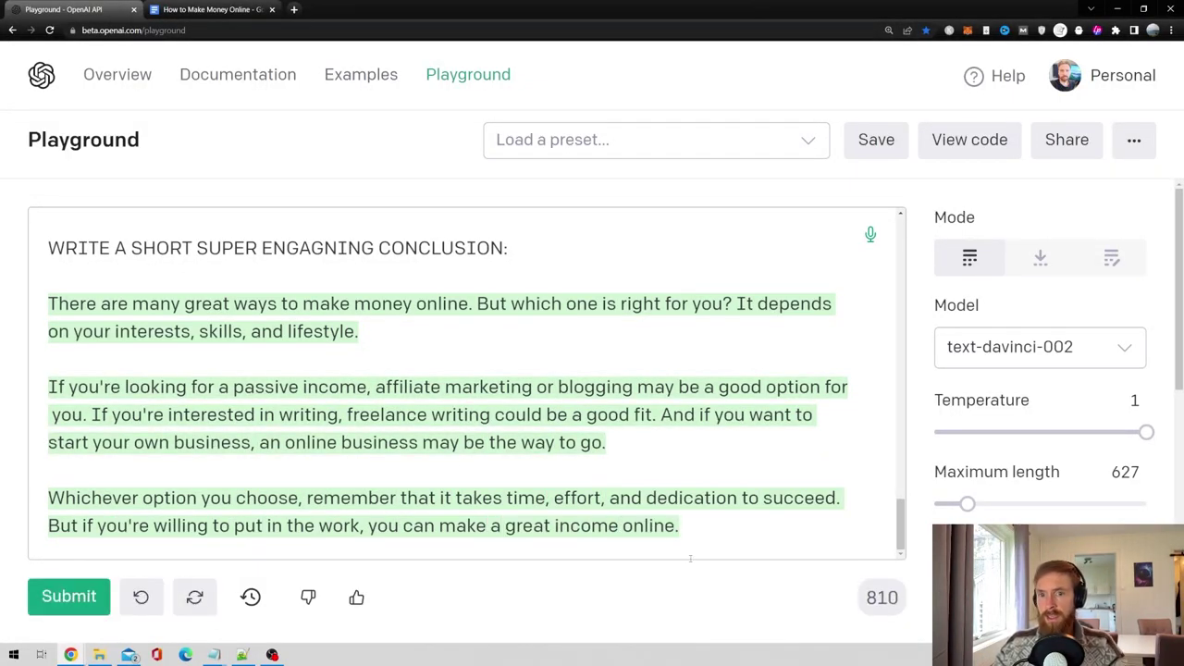
drag(49, 525, 70, 314)
key(ctrl+c)
click(711, 533)
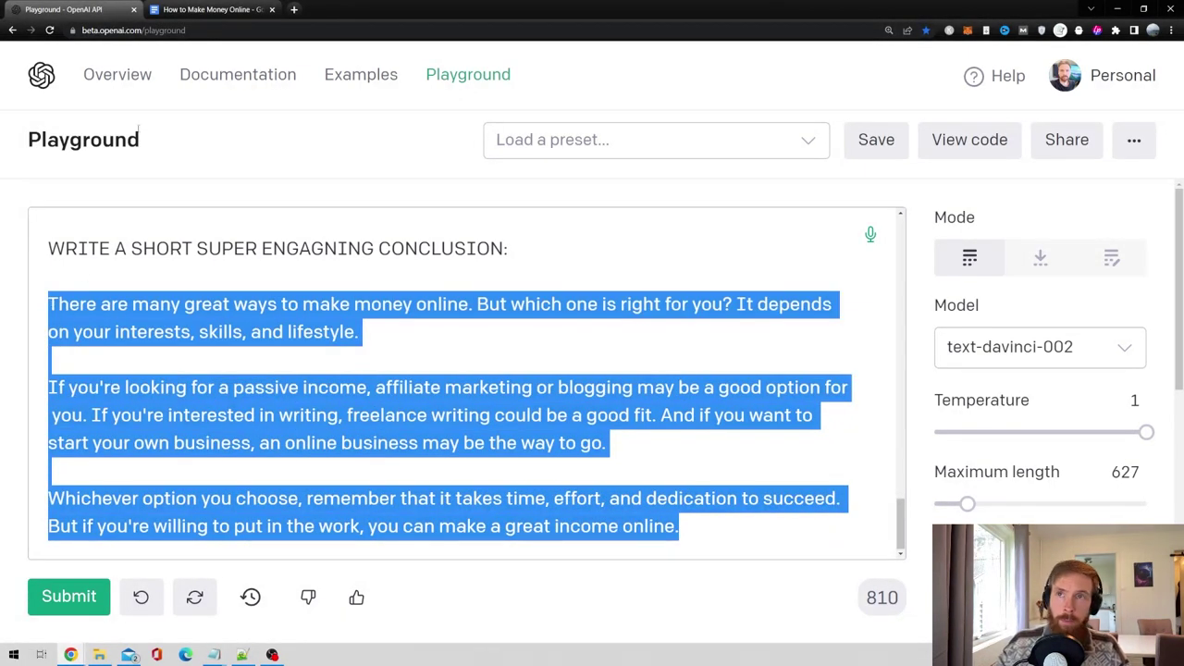
Replace the Conclusion placeholder with the pasted conclusion, split at 'If you're interested' and 'But if'
click(211, 10)
drag(394, 537, 252, 506)
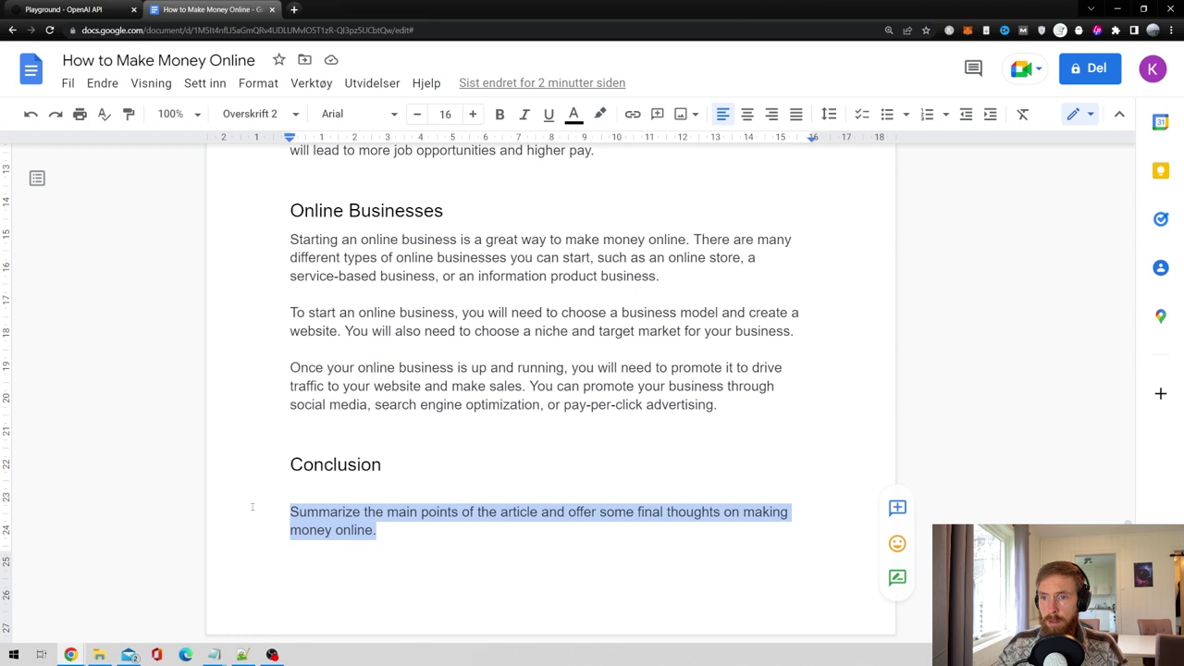
key(BackSpace)
key(ctrl+v)
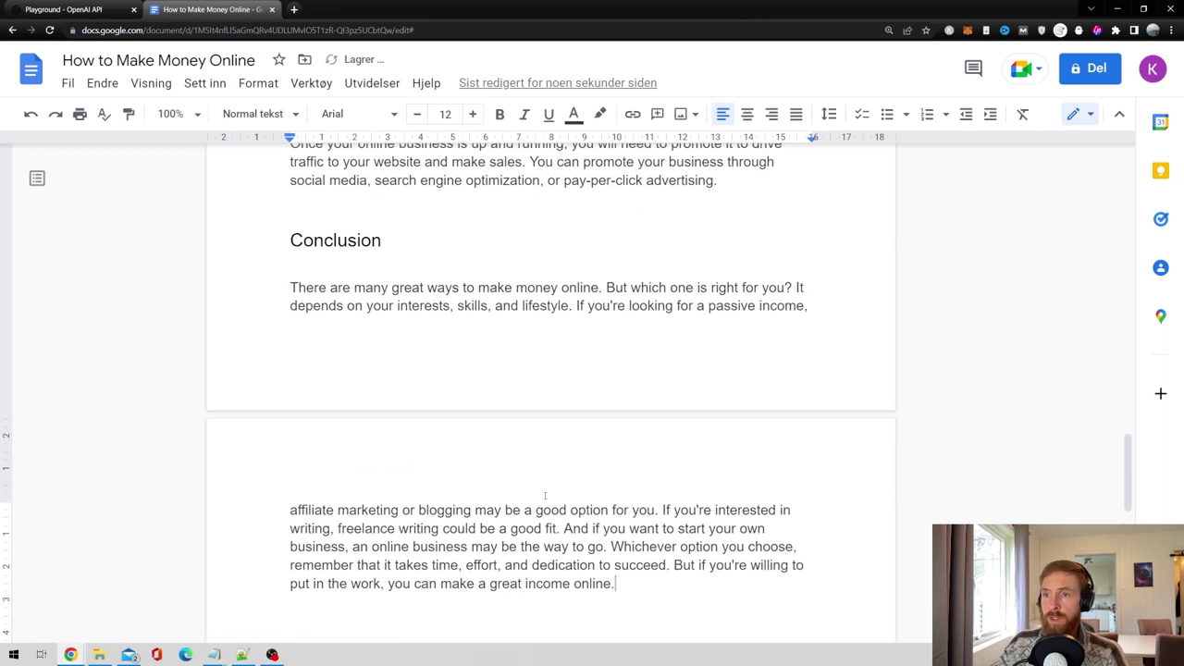
key(Return)
key(Return)
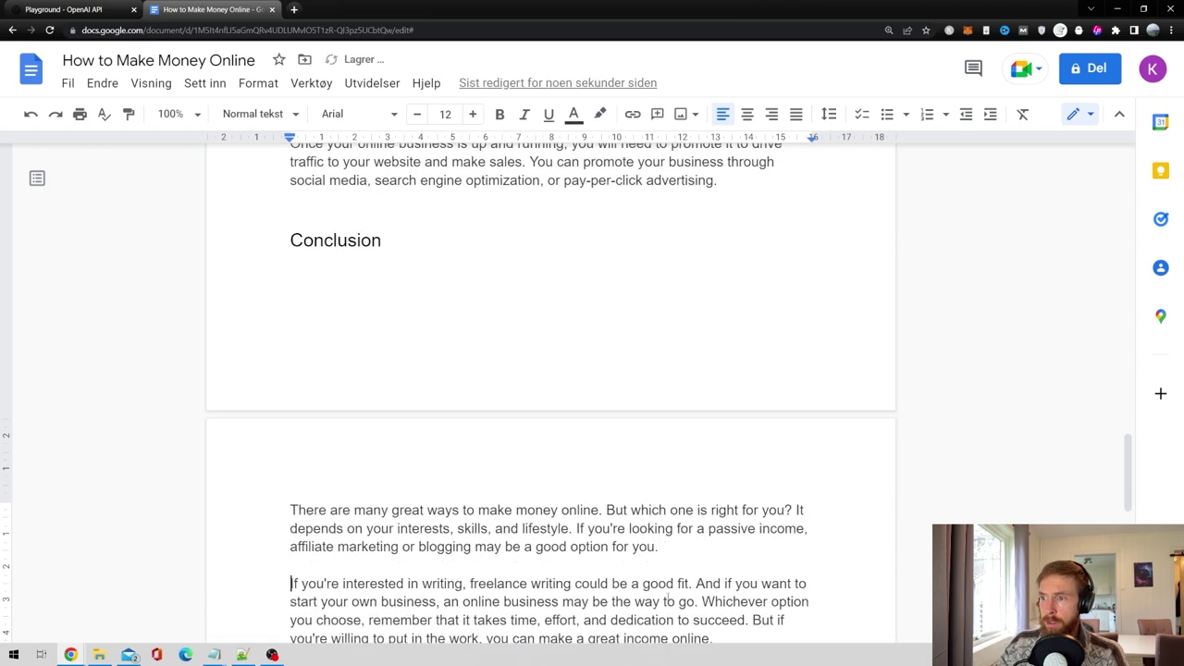
scroll(759, 525, down, 1)
click(752, 506)
key(Return)
key(Return)
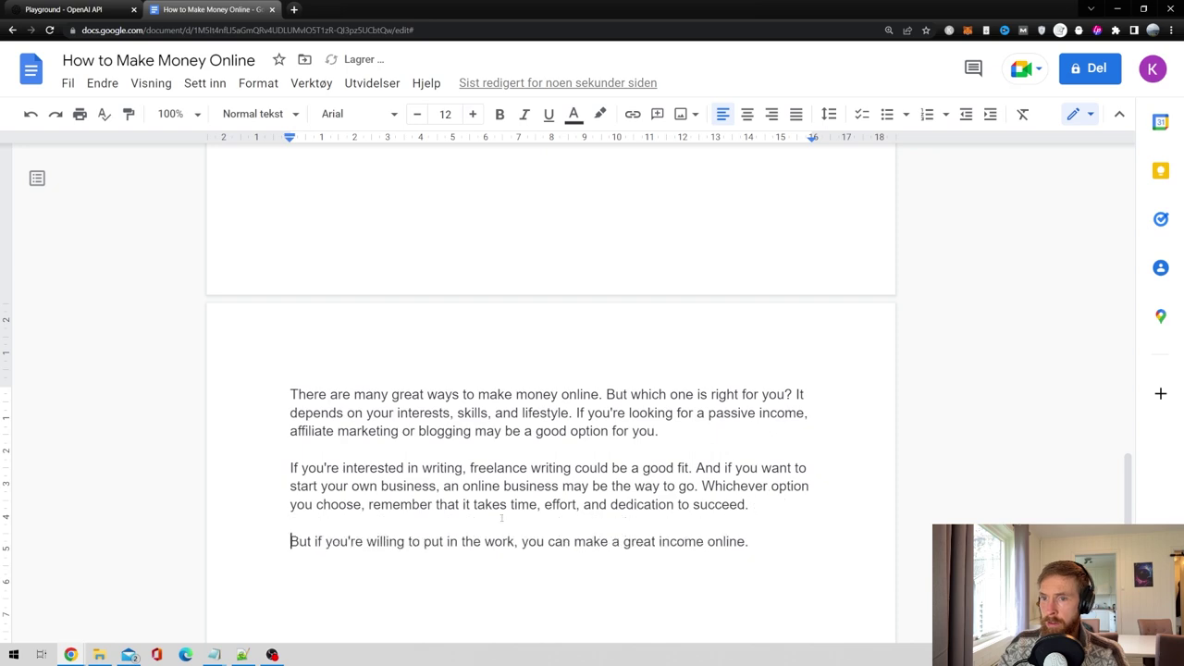
Push the Conclusion heading onto page 3 and remove the blank line beneath it
scroll(421, 500, up, 3)
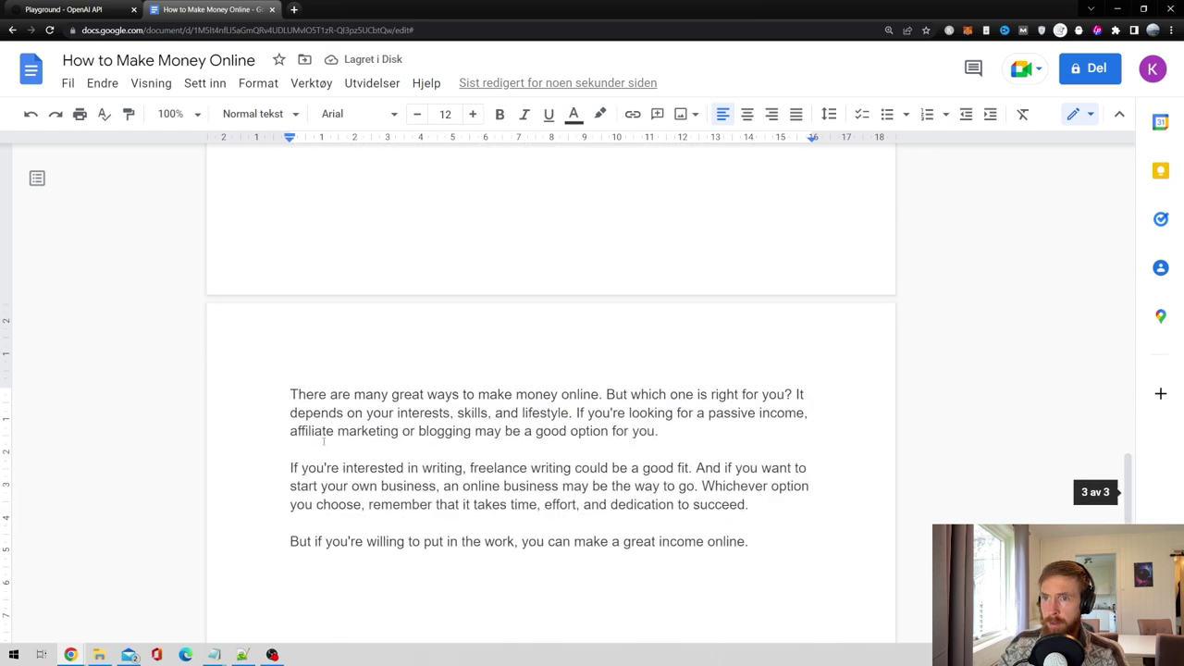
click(291, 355)
key(Return)
key(Return)
key(Return)
key(Return)
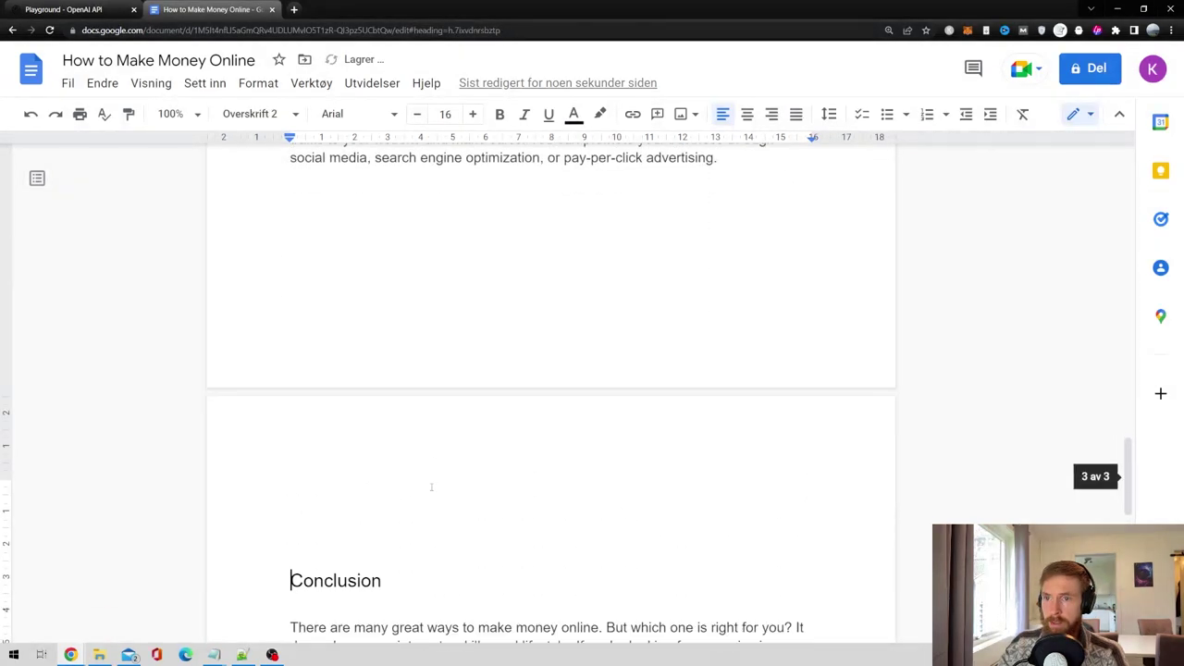
key(Down)
key(Down)
key(BackSpace)
scroll(563, 468, up, 3)
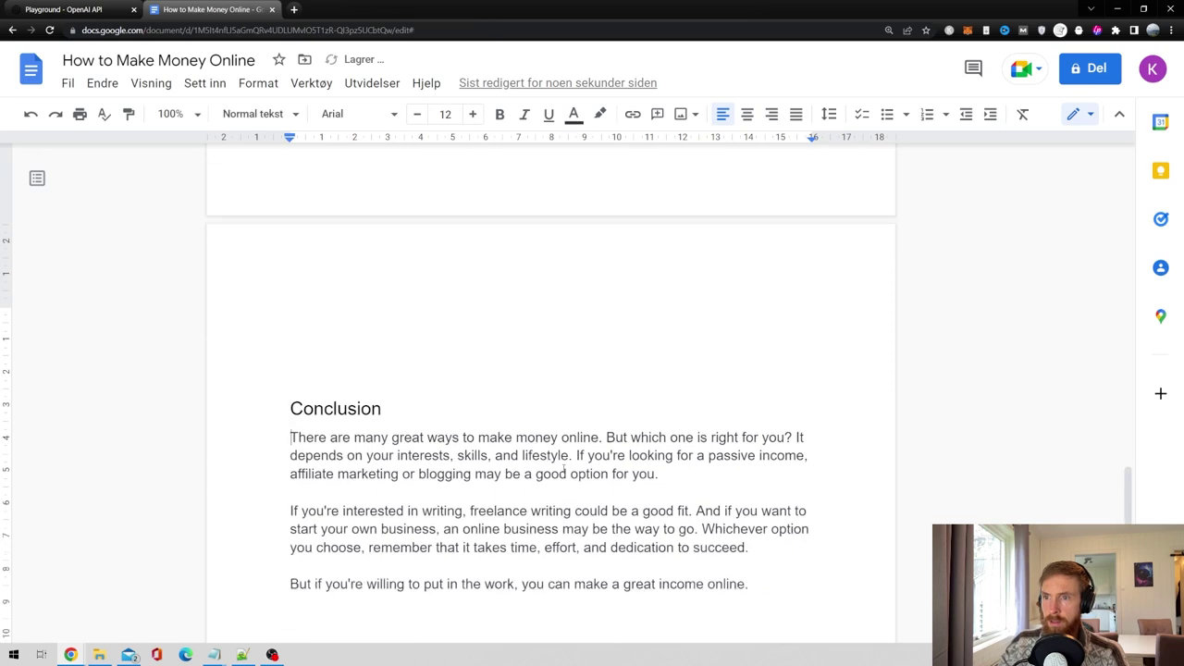
scroll(564, 468, up, 3)
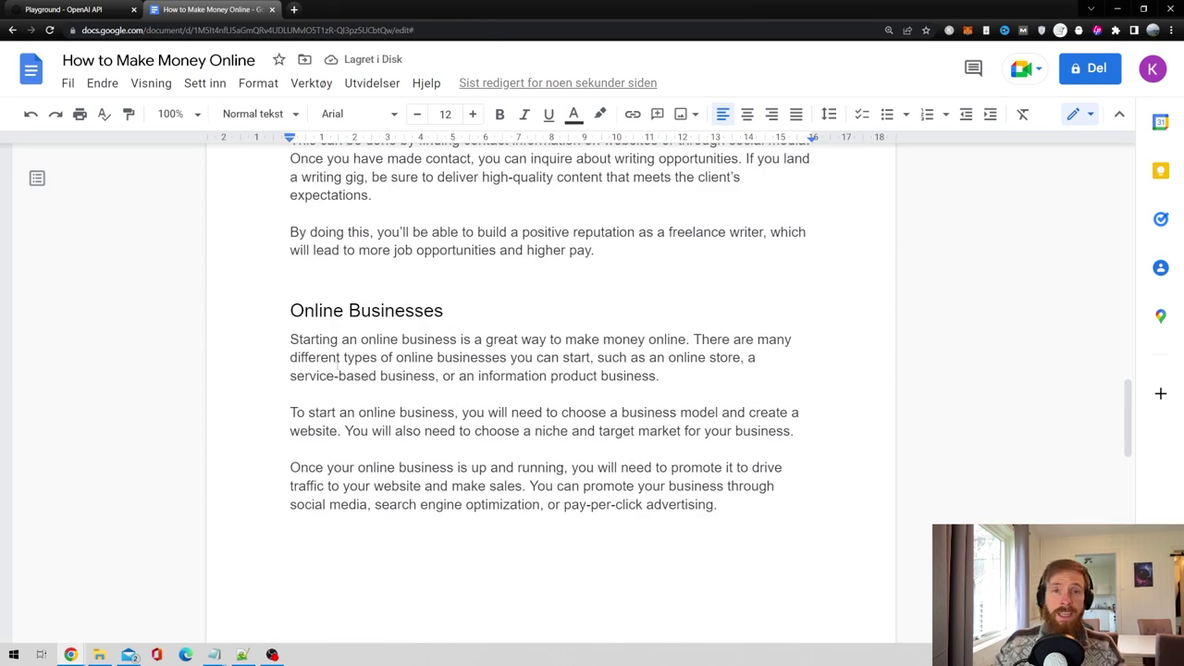
key(ctrl+Home)
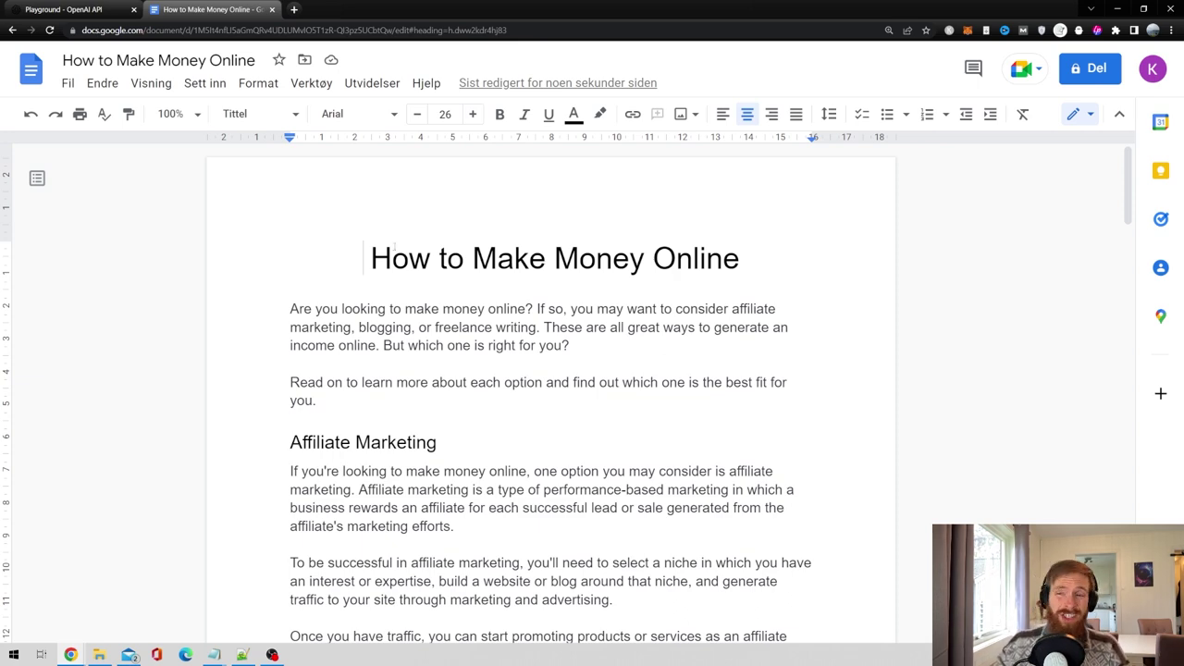
scroll(564, 388, down, 3)
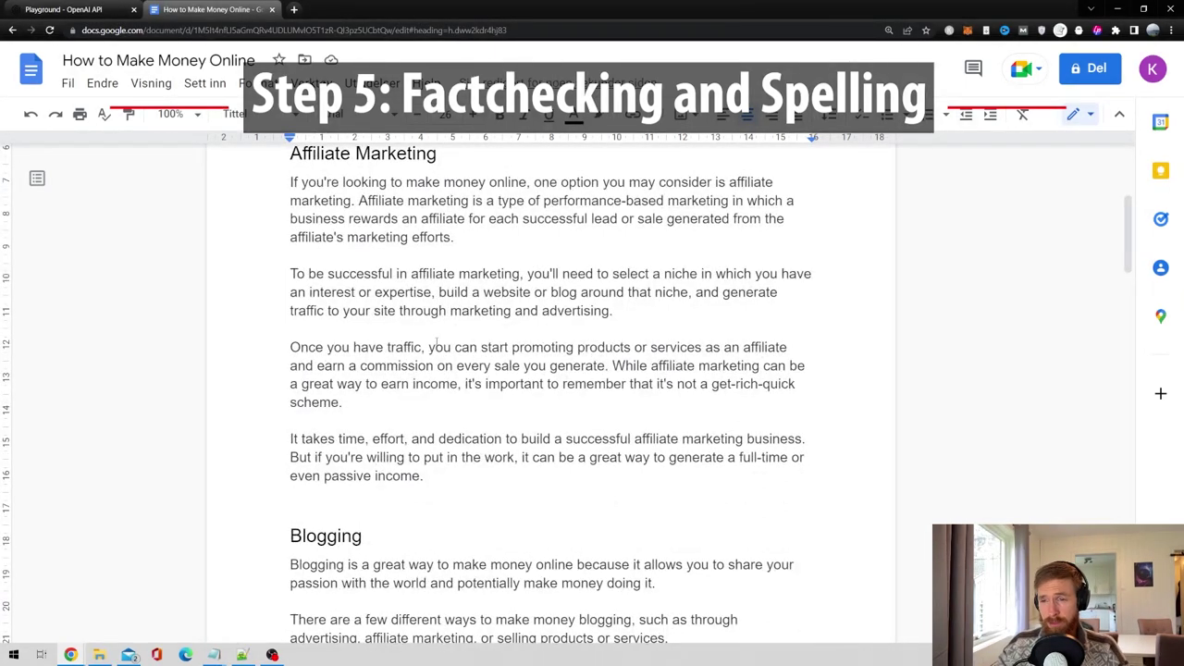
drag(1131, 266, 1127, 278)
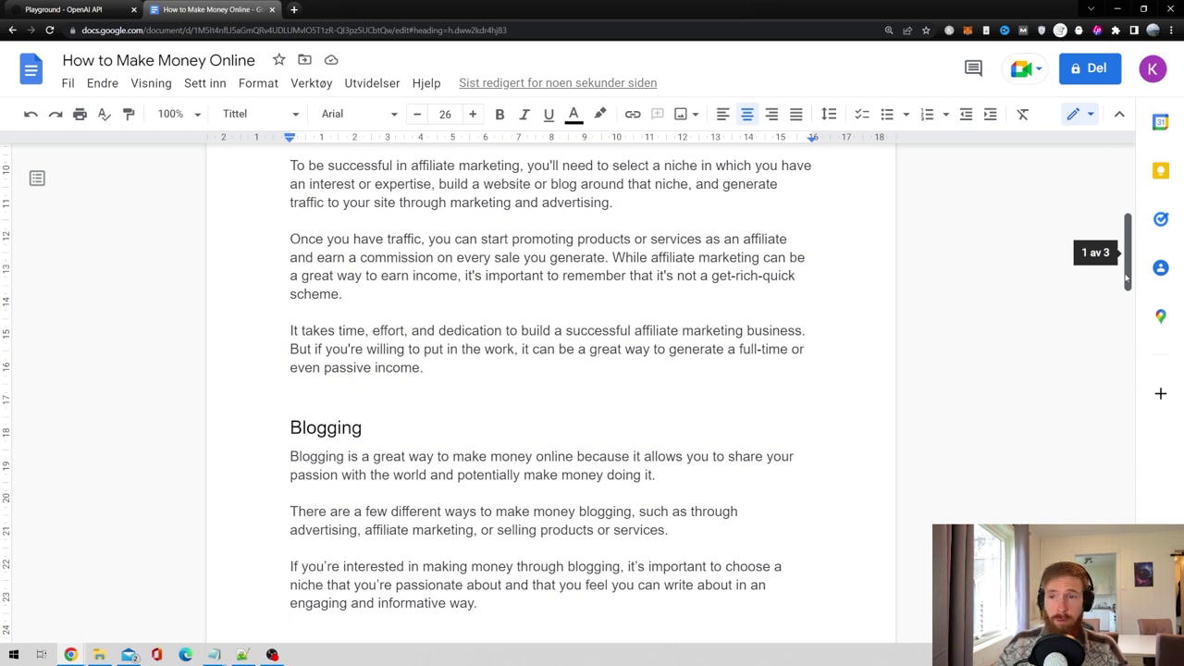
drag(1127, 277, 1127, 396)
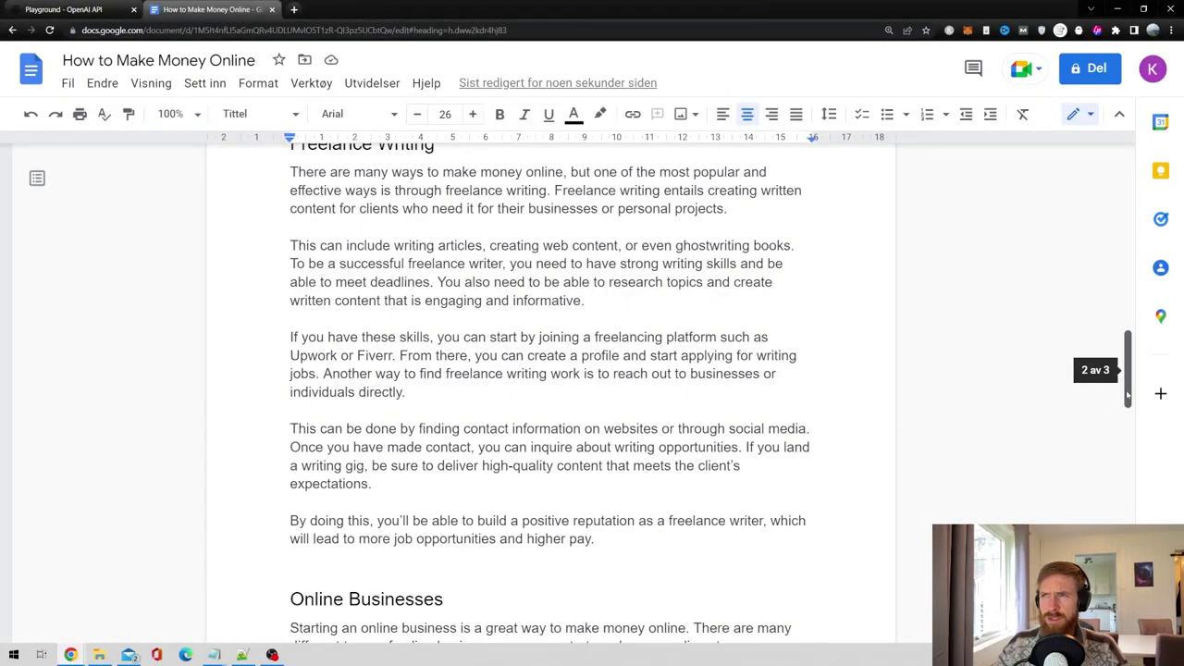
drag(1127, 396, 1147, 417)
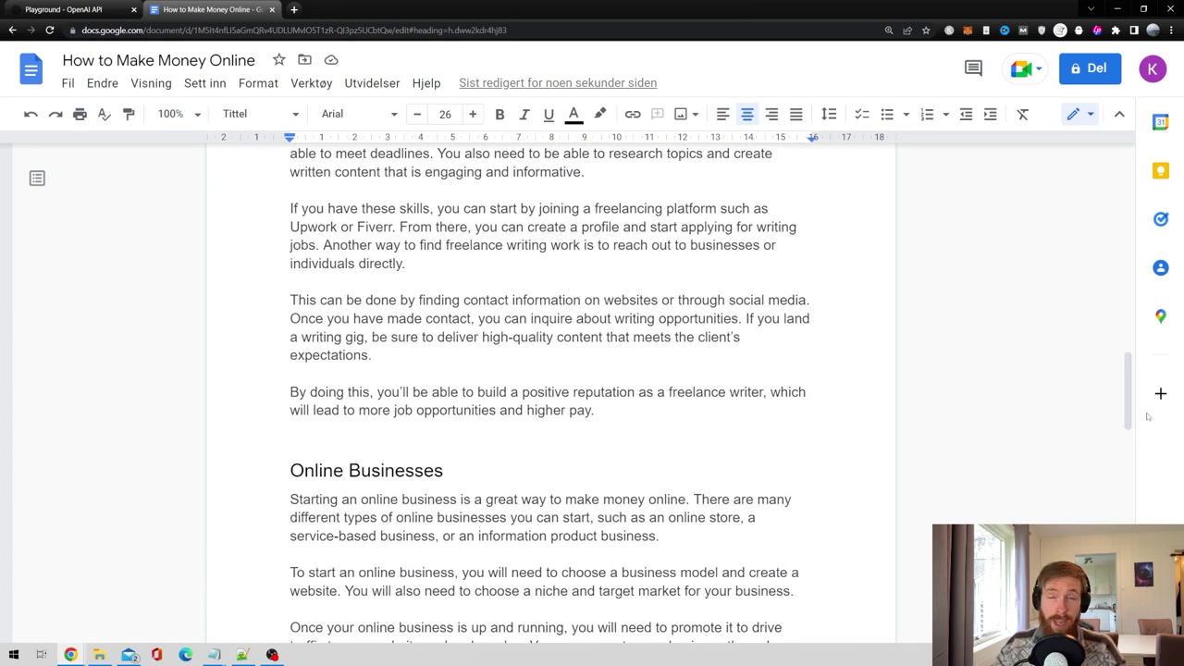
drag(1128, 407, 1122, 453)
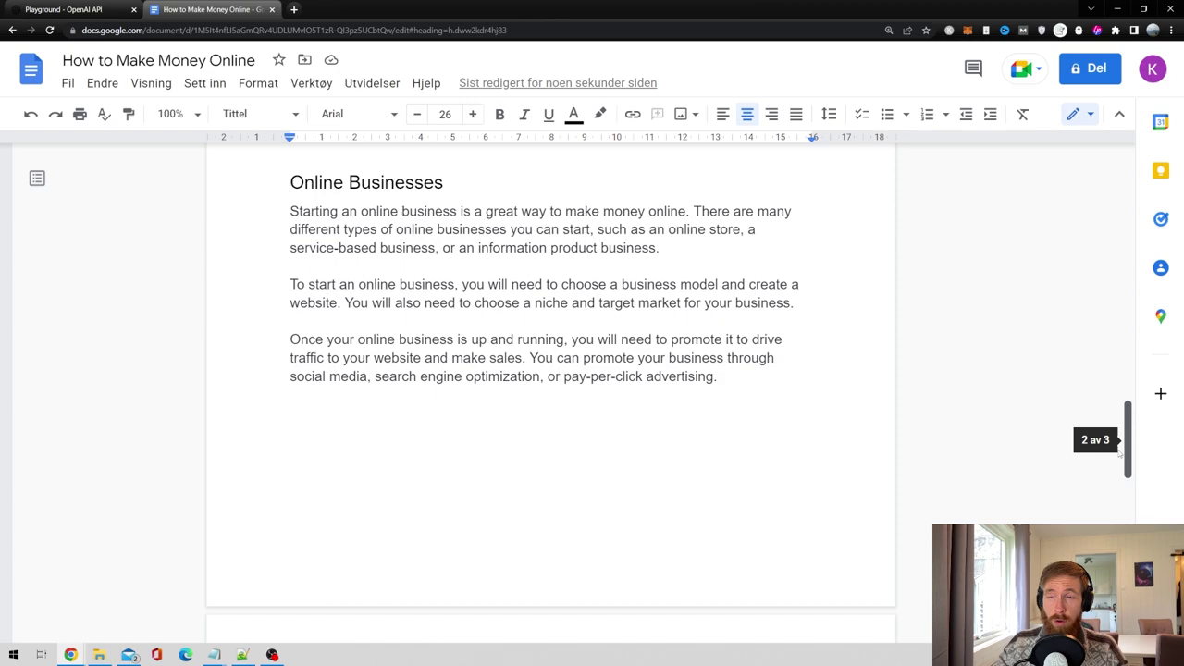
drag(1120, 453, 1123, 185)
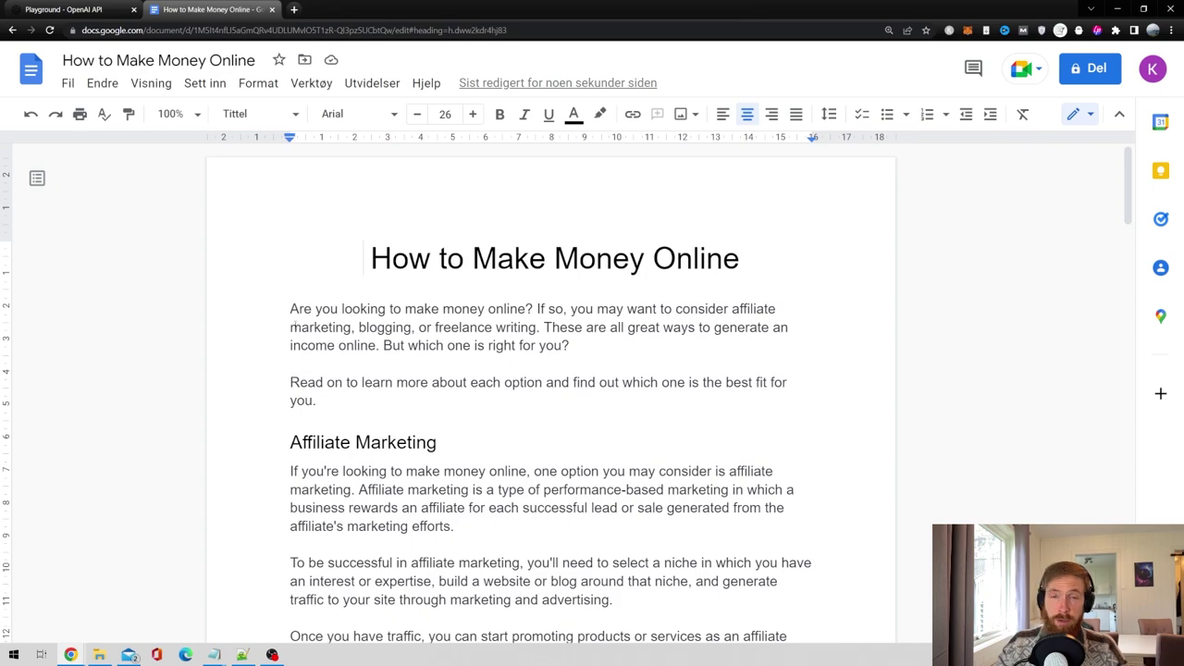
drag(1129, 185, 1125, 515)
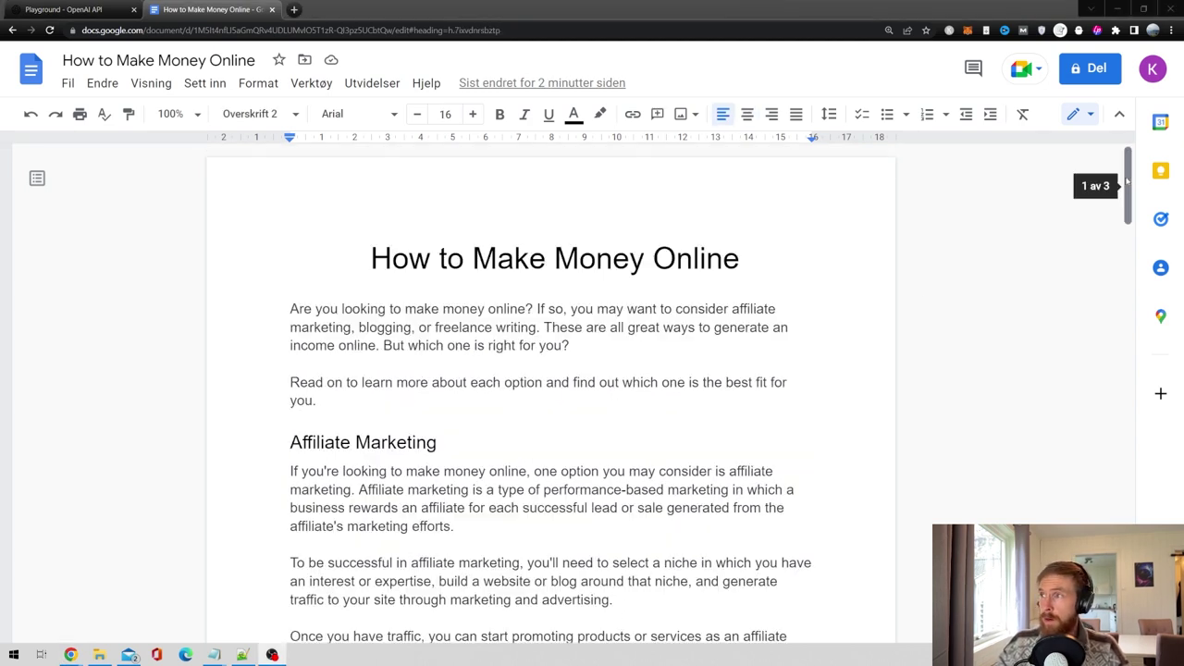
drag(366, 274, 827, 272)
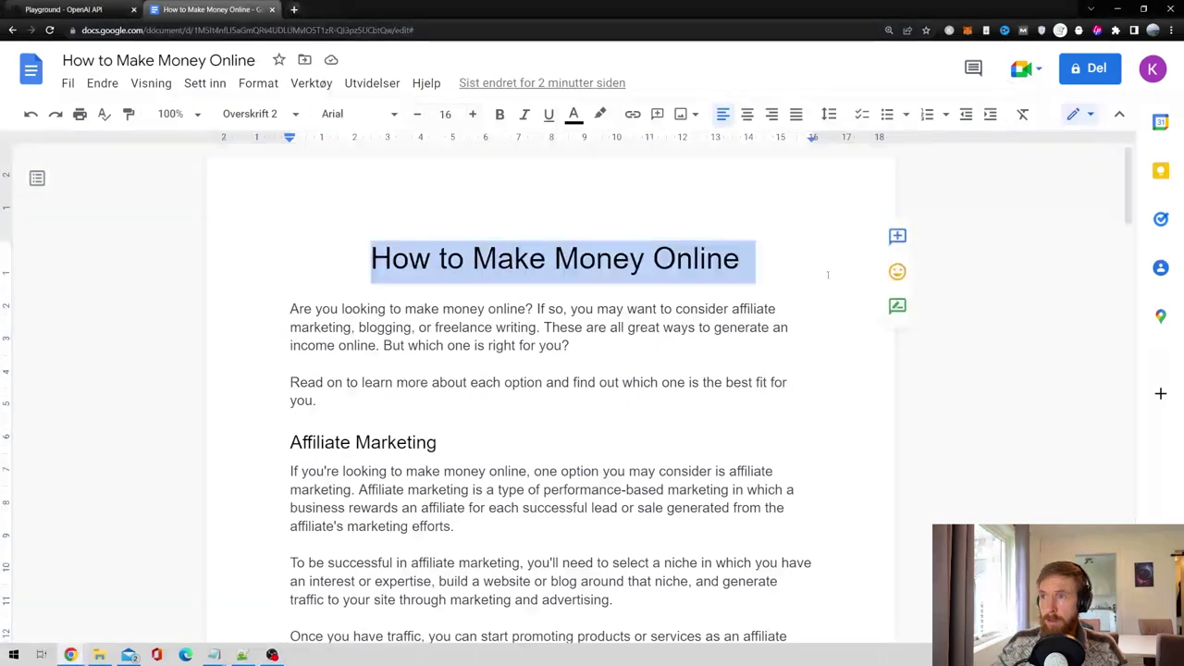
drag(289, 309, 316, 400)
click(256, 383)
scroll(255, 383, down, 20)
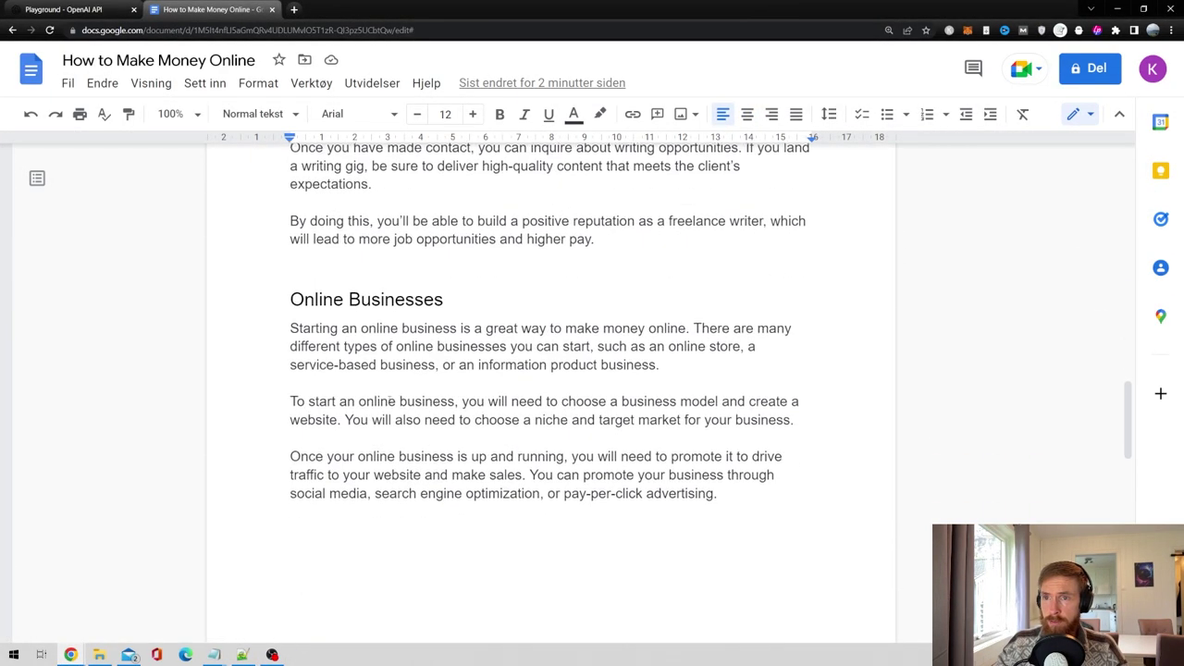
scroll(445, 407, down, 7)
drag(260, 297, 749, 460)
click(750, 460)
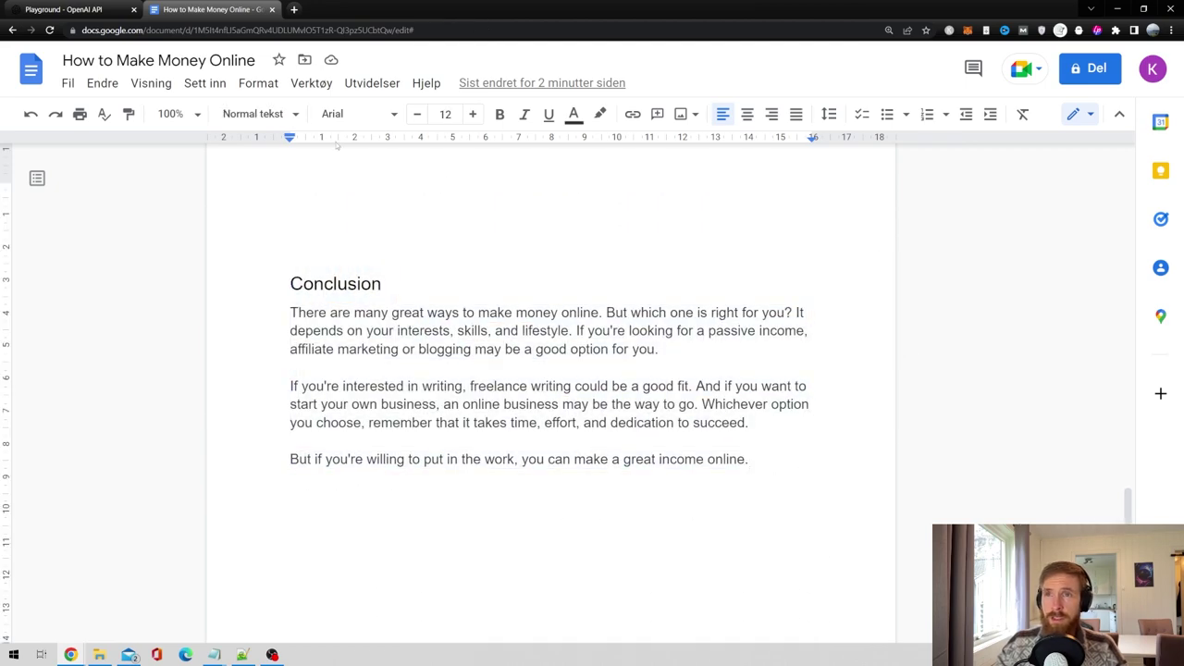
click(311, 83)
click(348, 141)
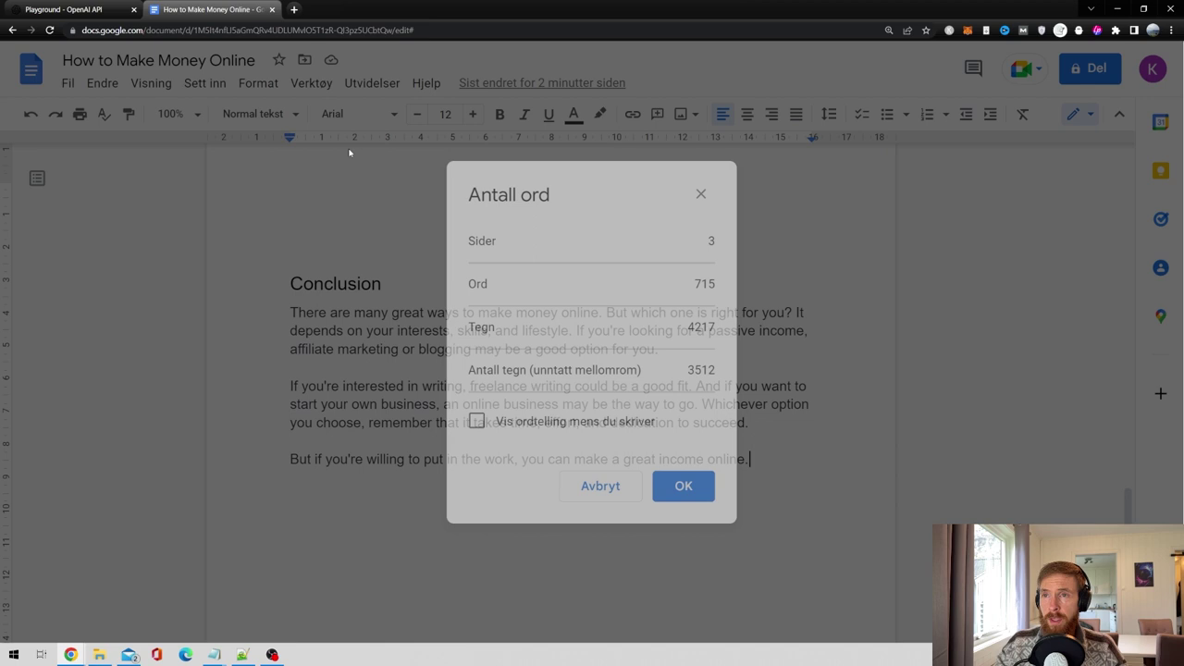
drag(692, 284, 721, 284)
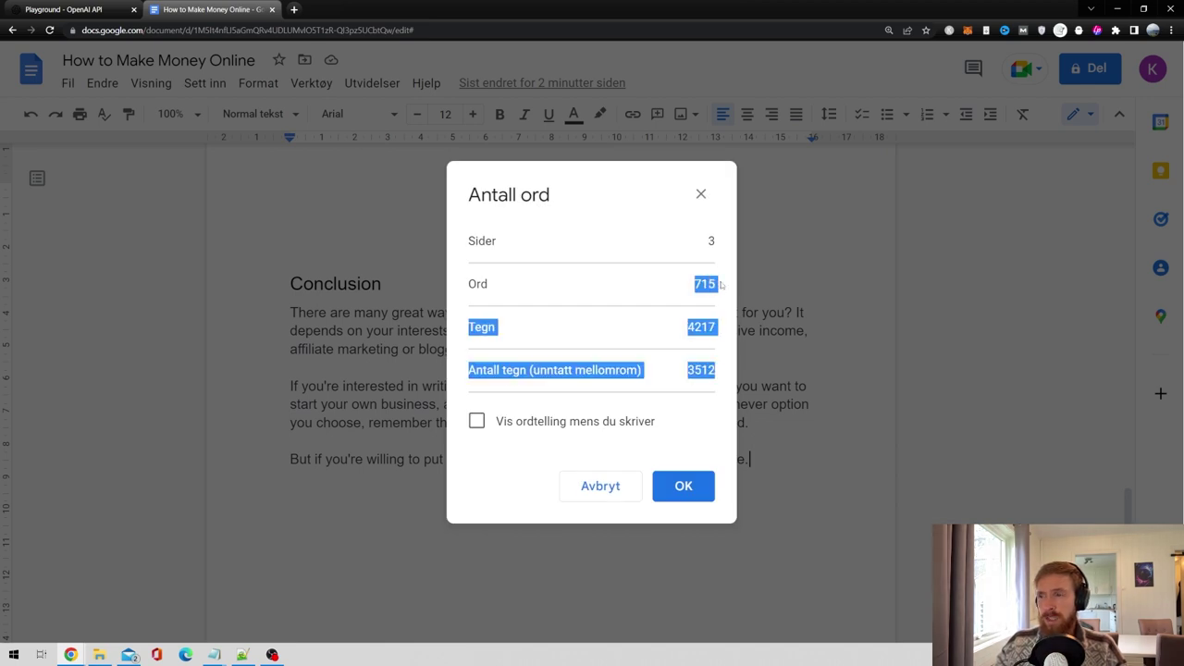
click(673, 276)
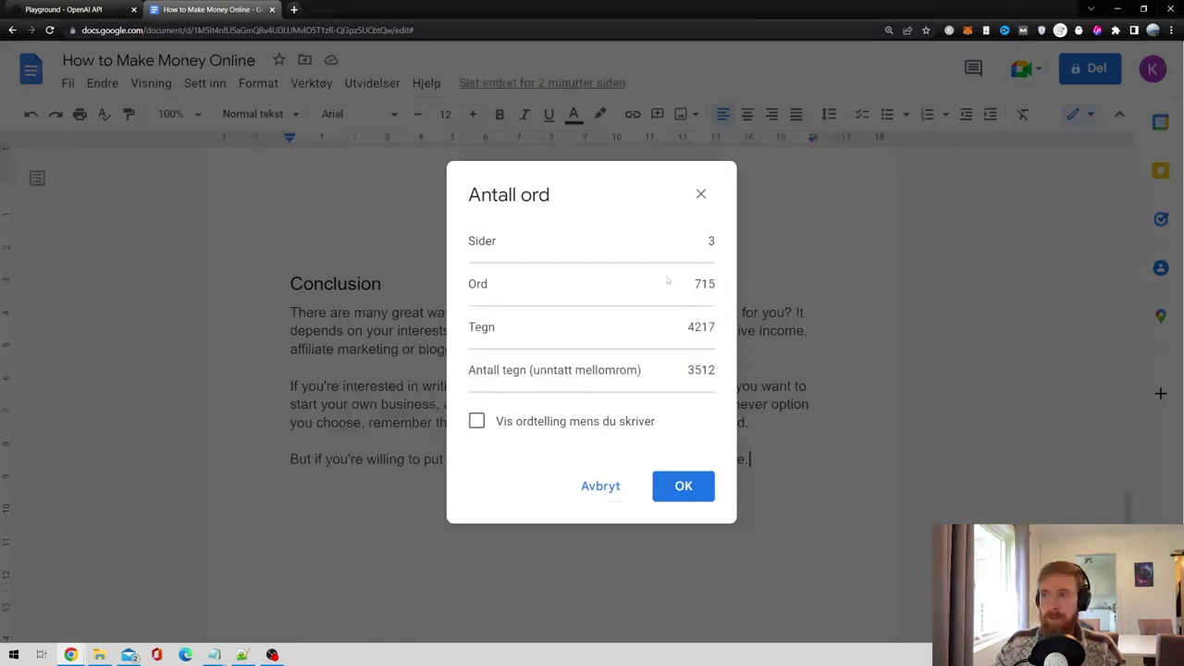
click(700, 195)
drag(1126, 507, 1104, 262)
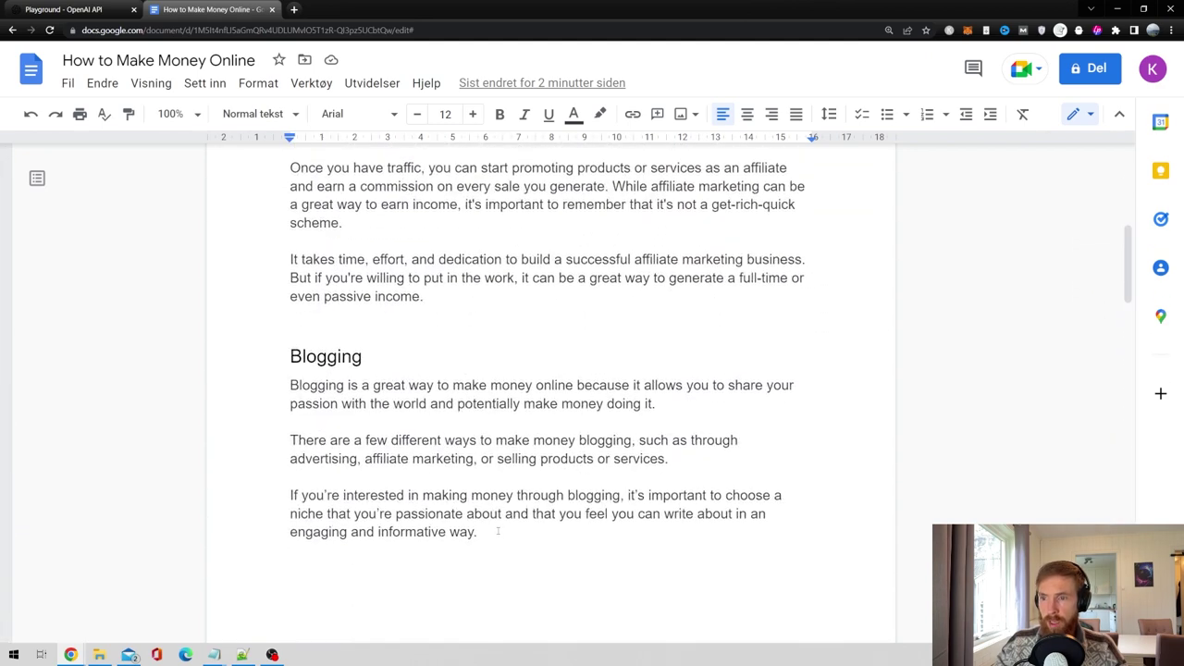
drag(498, 531, 276, 385)
click(263, 396)
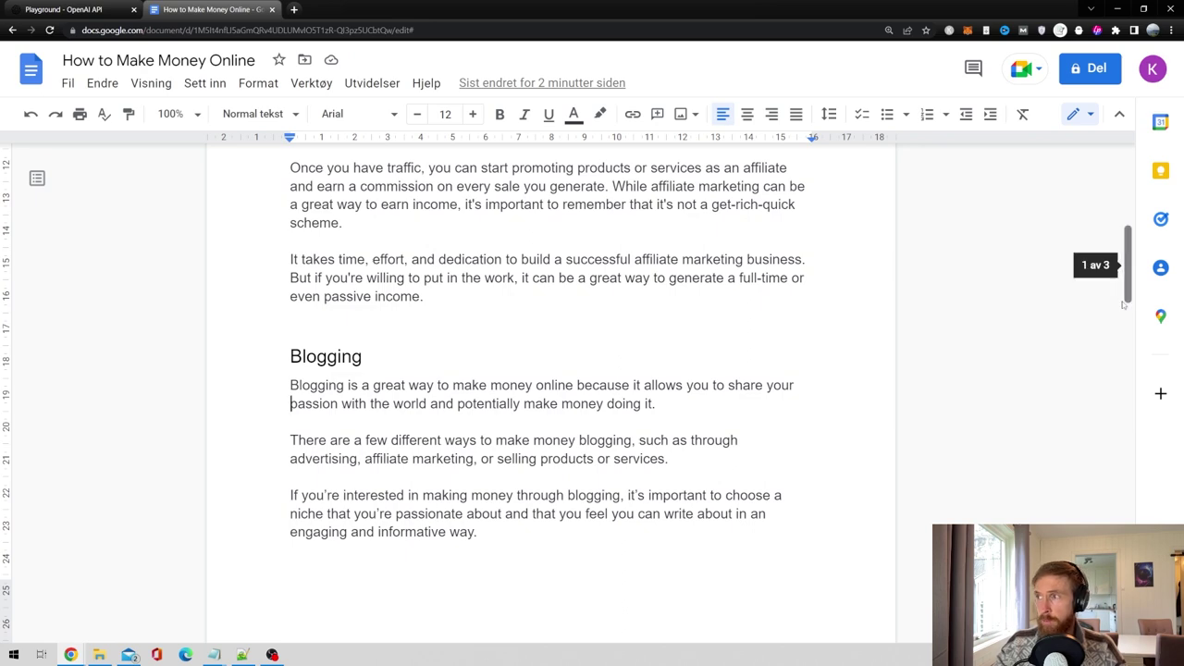
drag(1129, 294, 1127, 209)
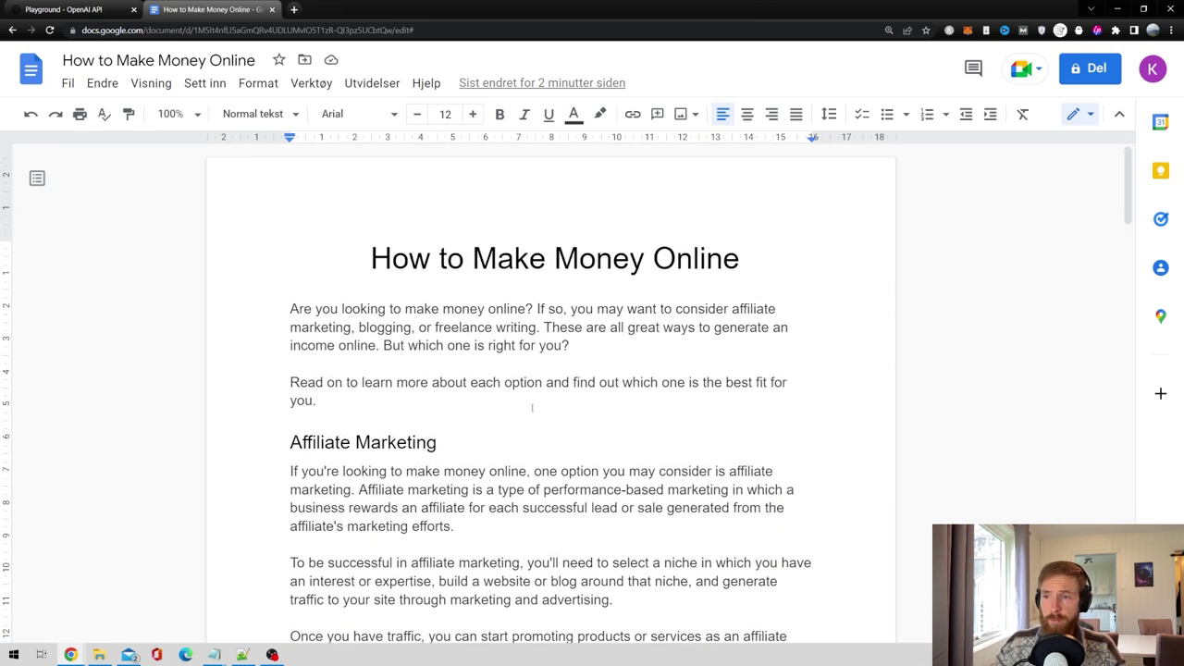